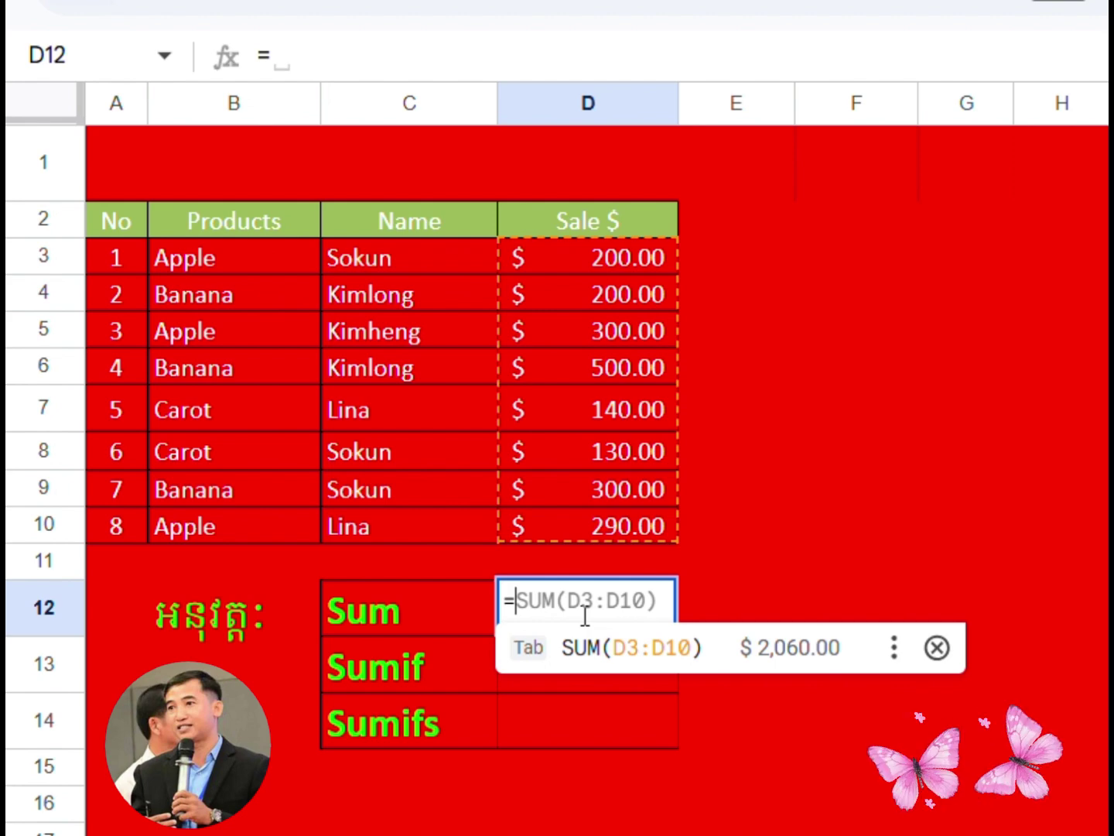
Complete the formula in D12 as a SUM of the sales in D3:D10.
type("sum")
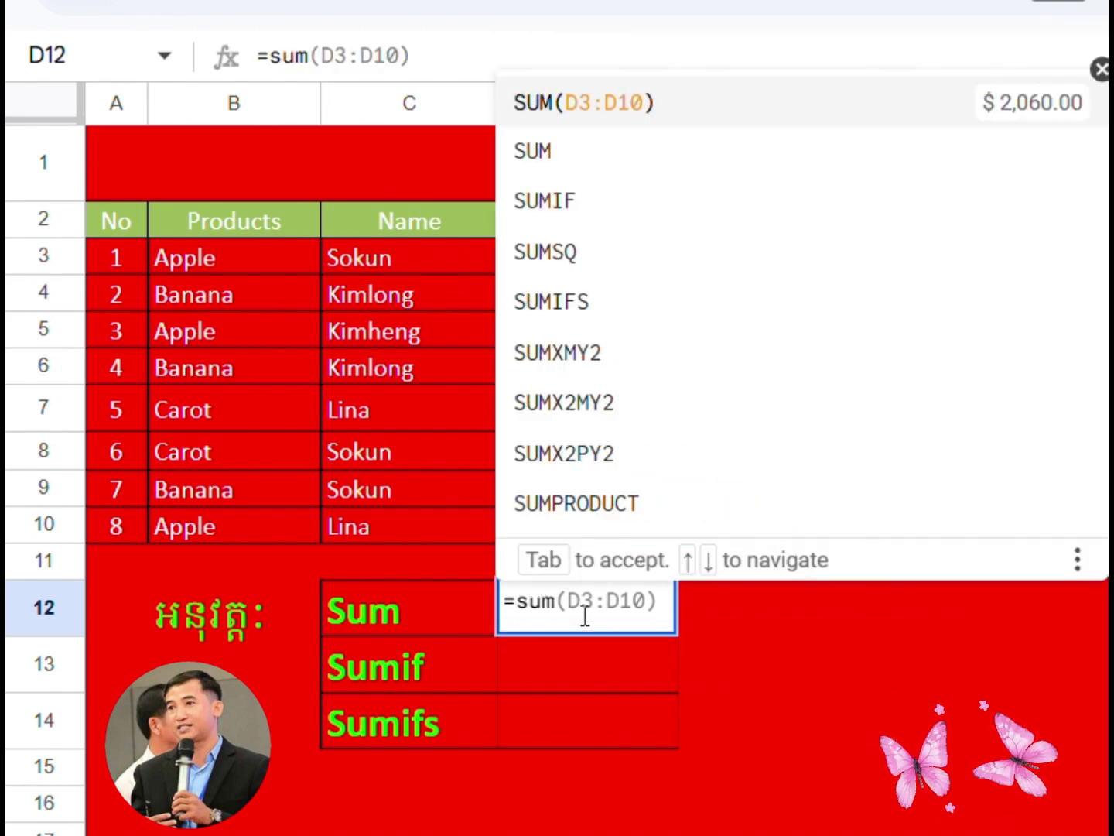
type("(")
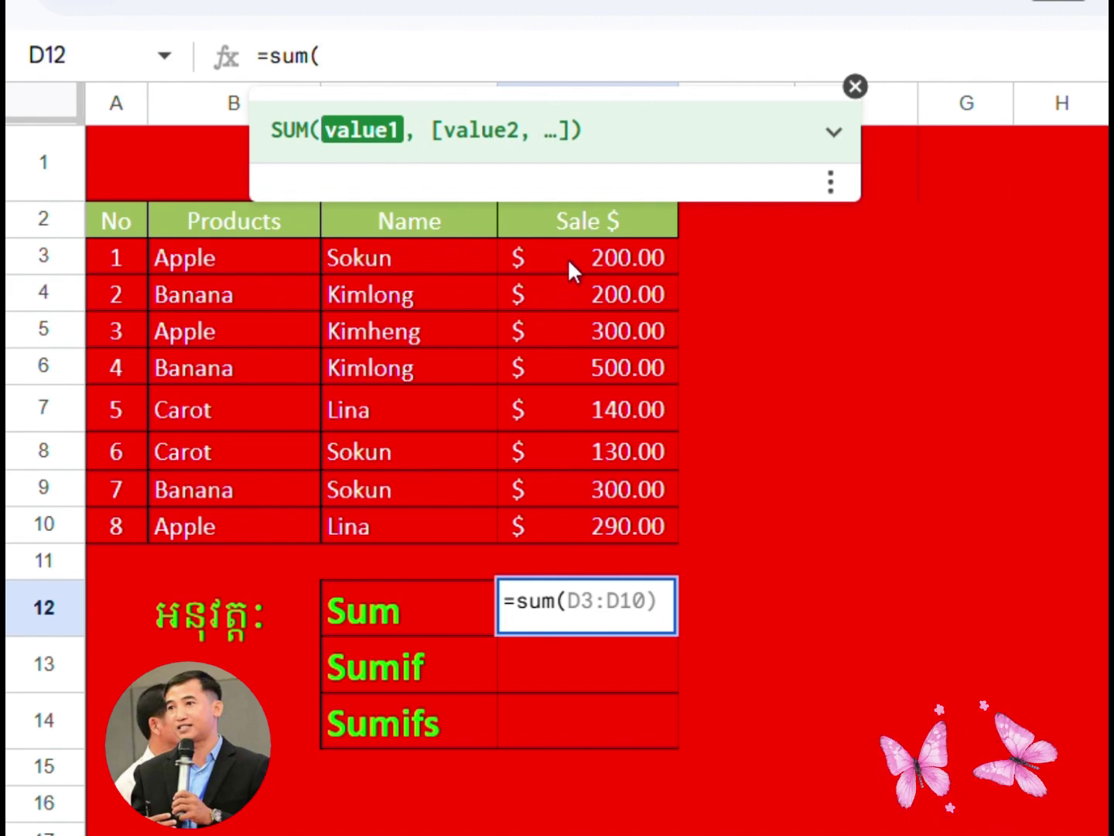
left_click_drag(568, 256, 570, 532)
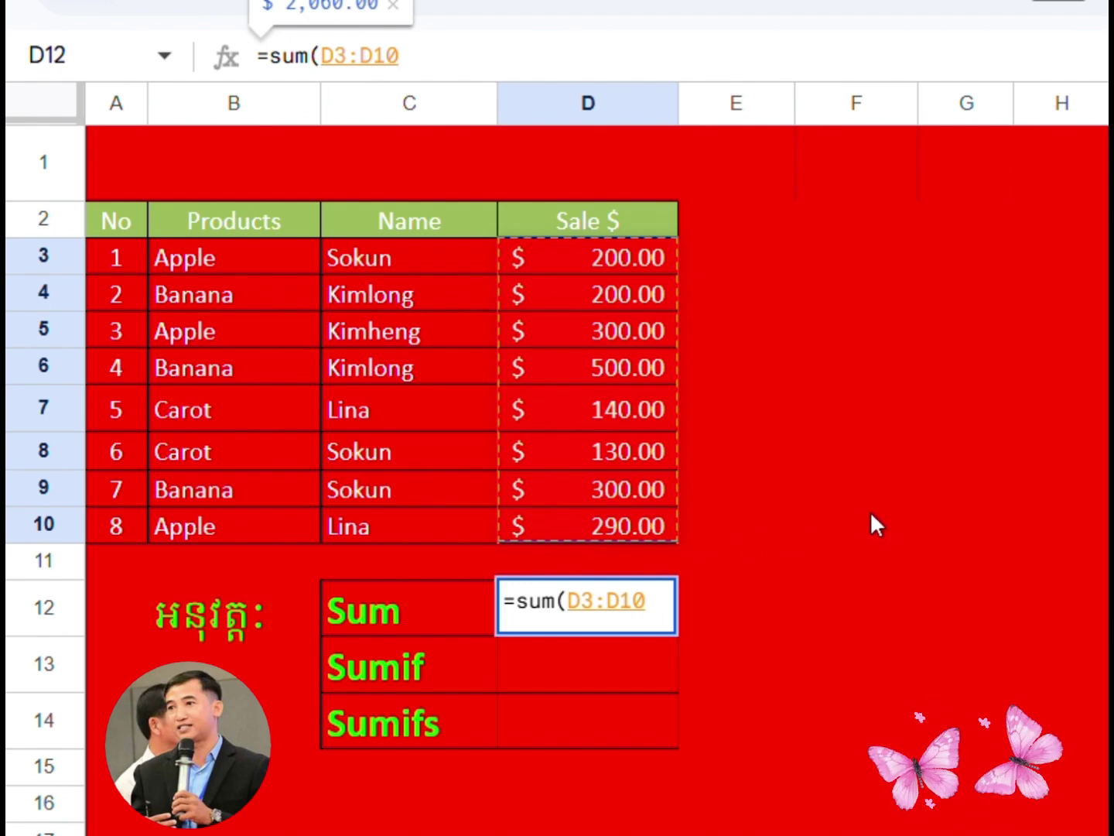
type(")")
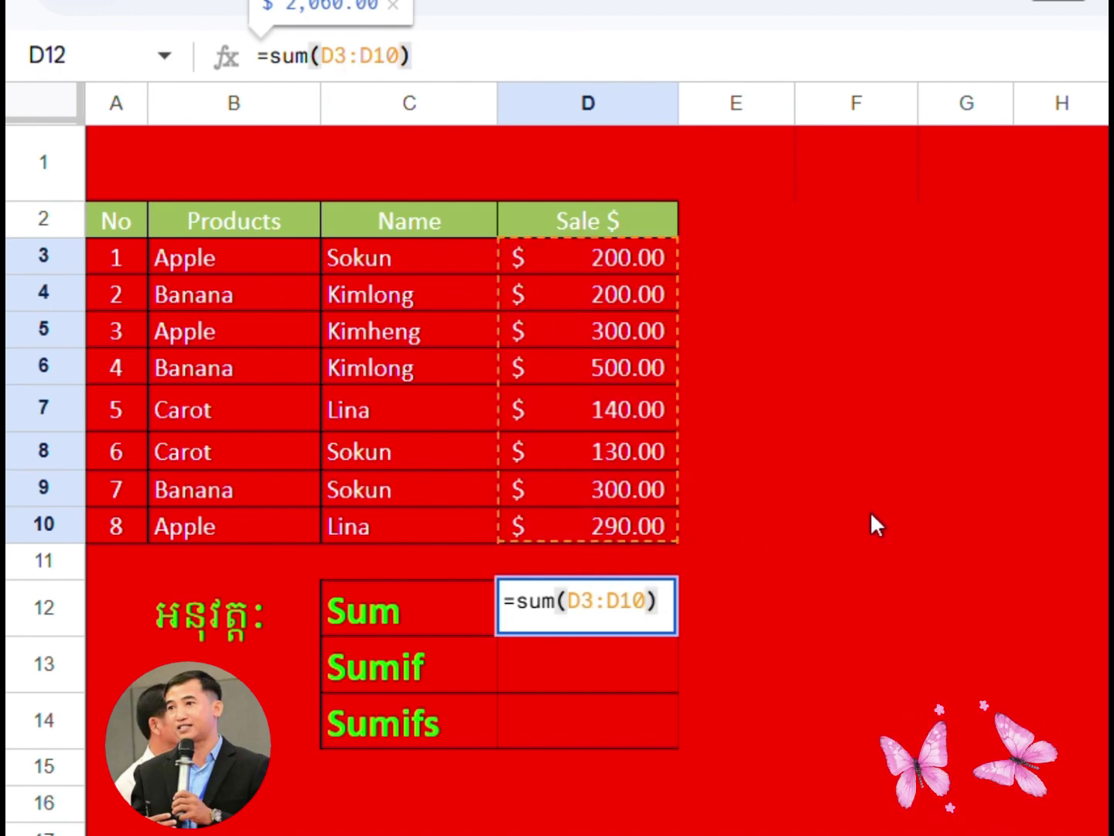
key("Return")
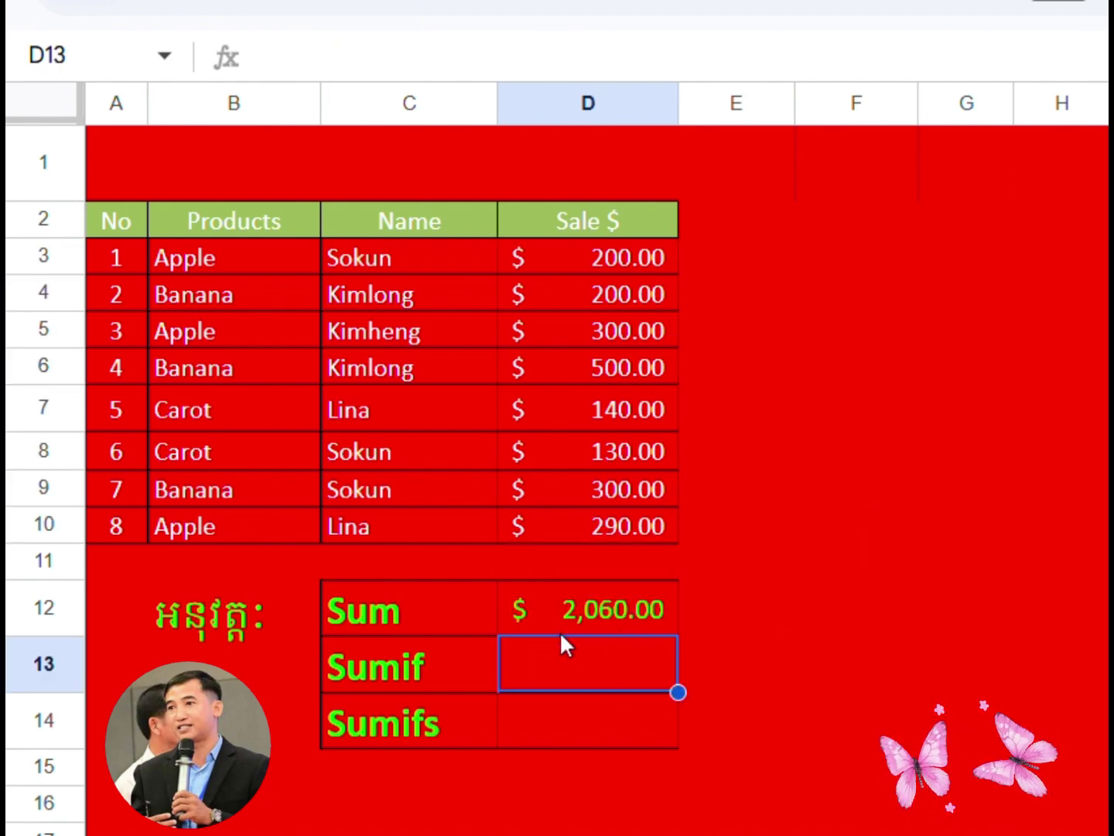
Start a SUMIF formula in D13 with the products in B3:B10 as the range to test.
type("=sum")
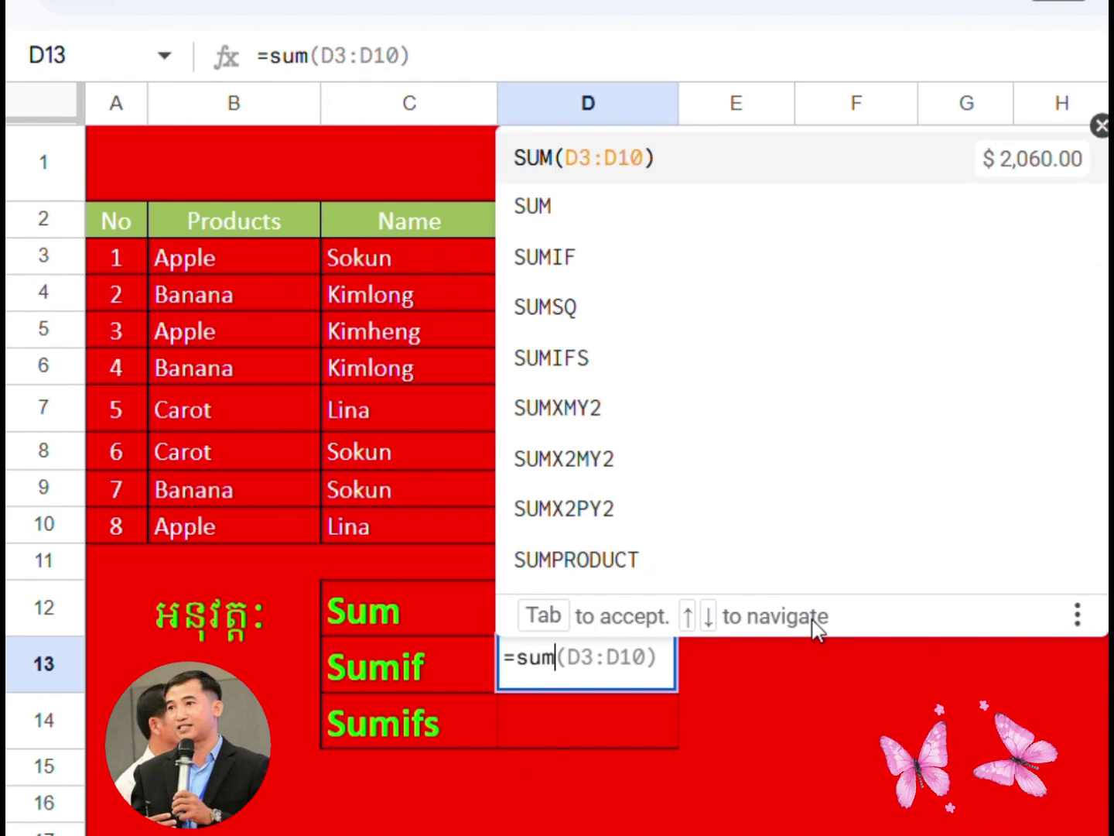
type("i")
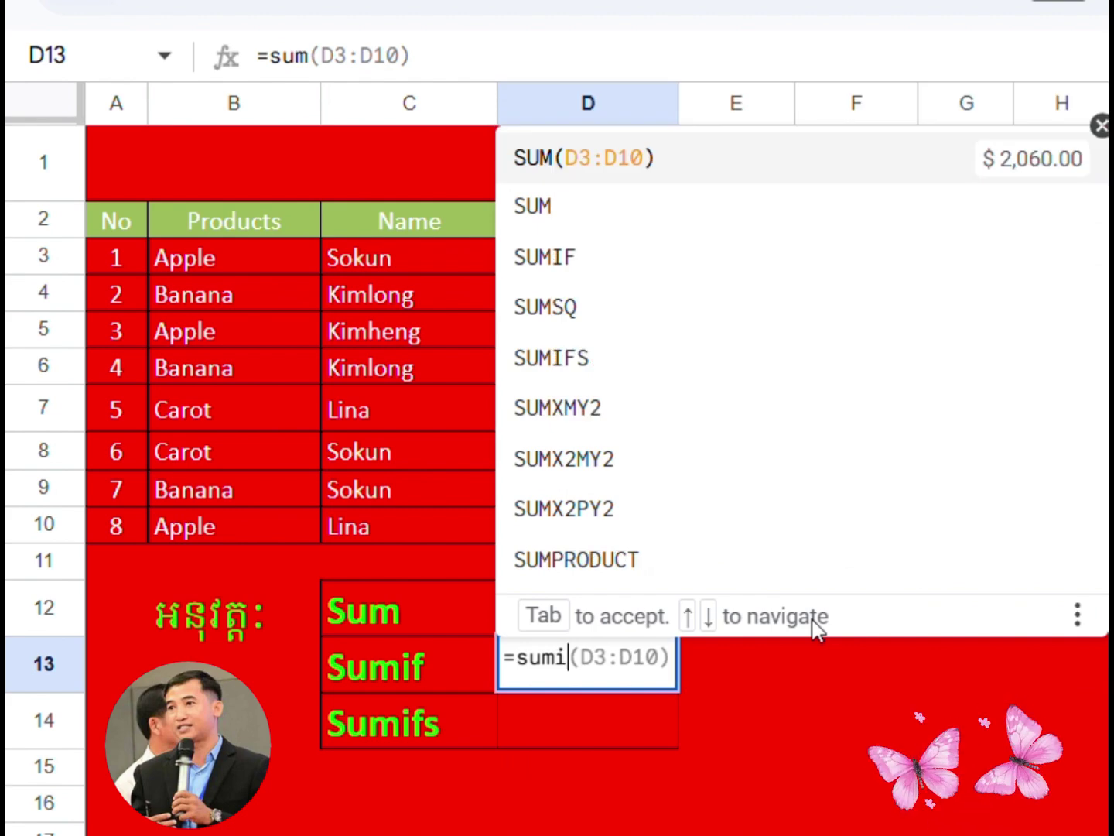
type("f(")
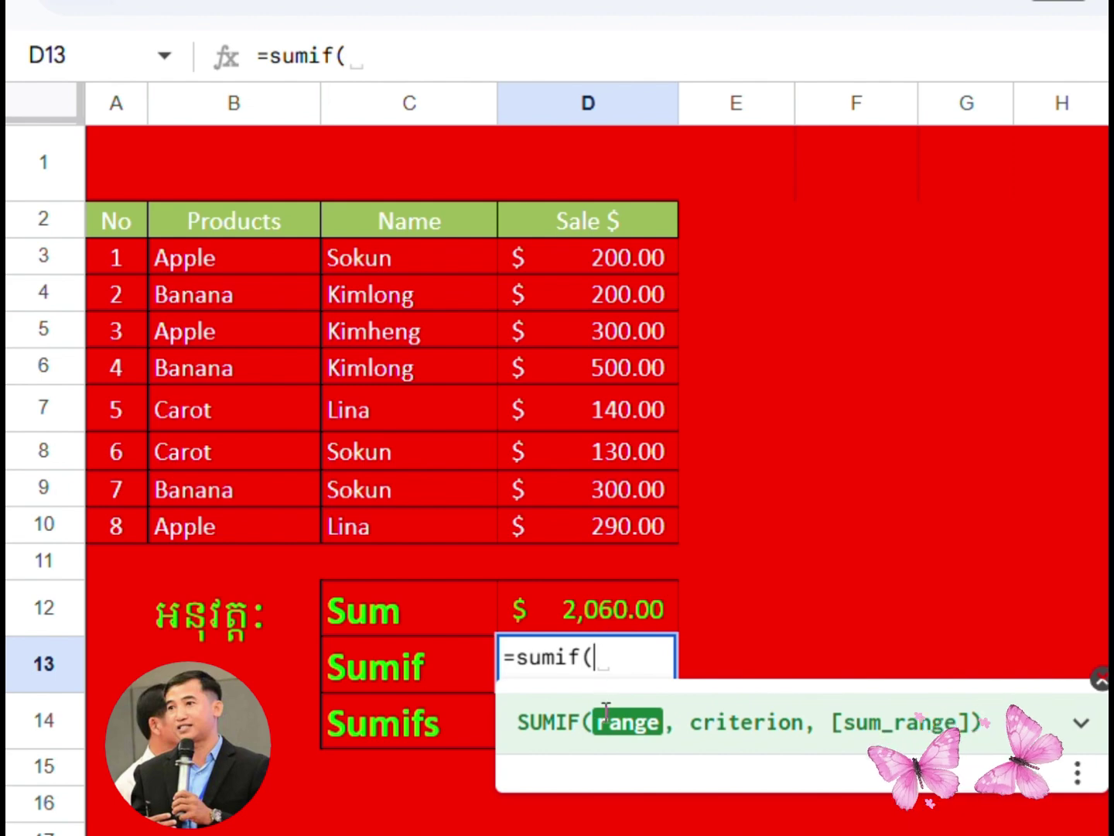
left_click_drag(215, 250, 212, 526)
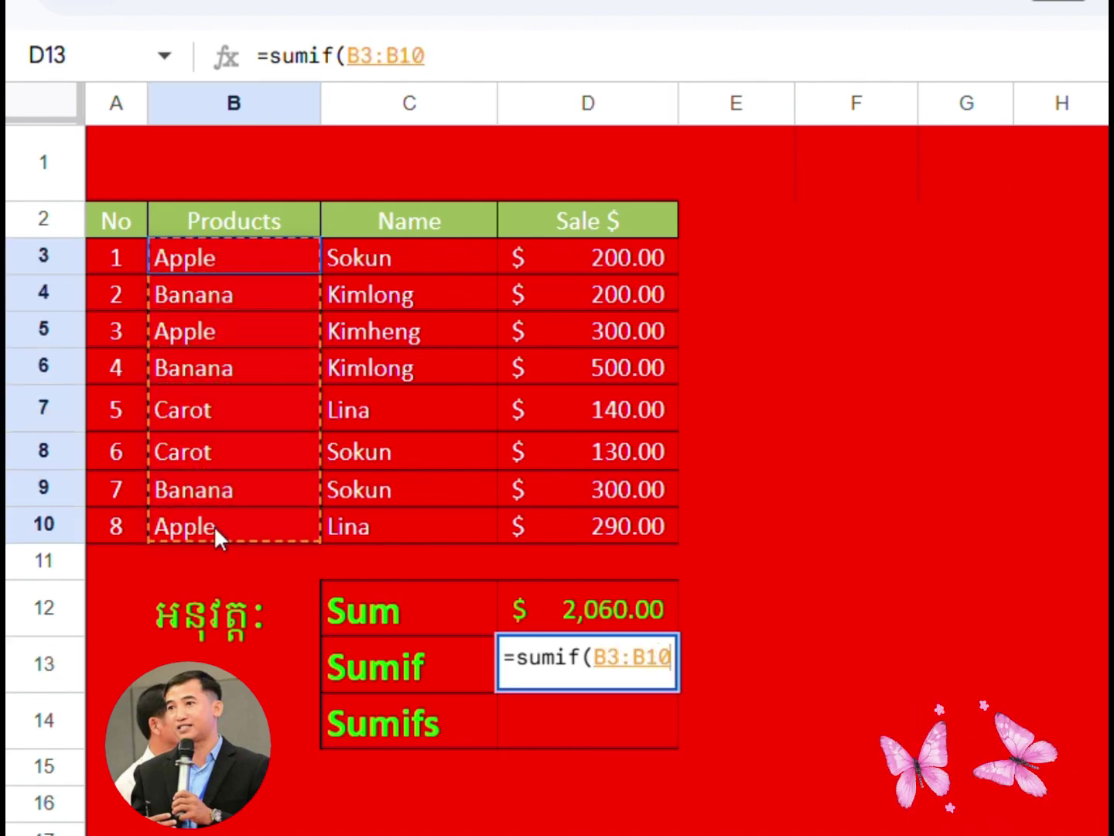
left_click(522, 58)
type(",")
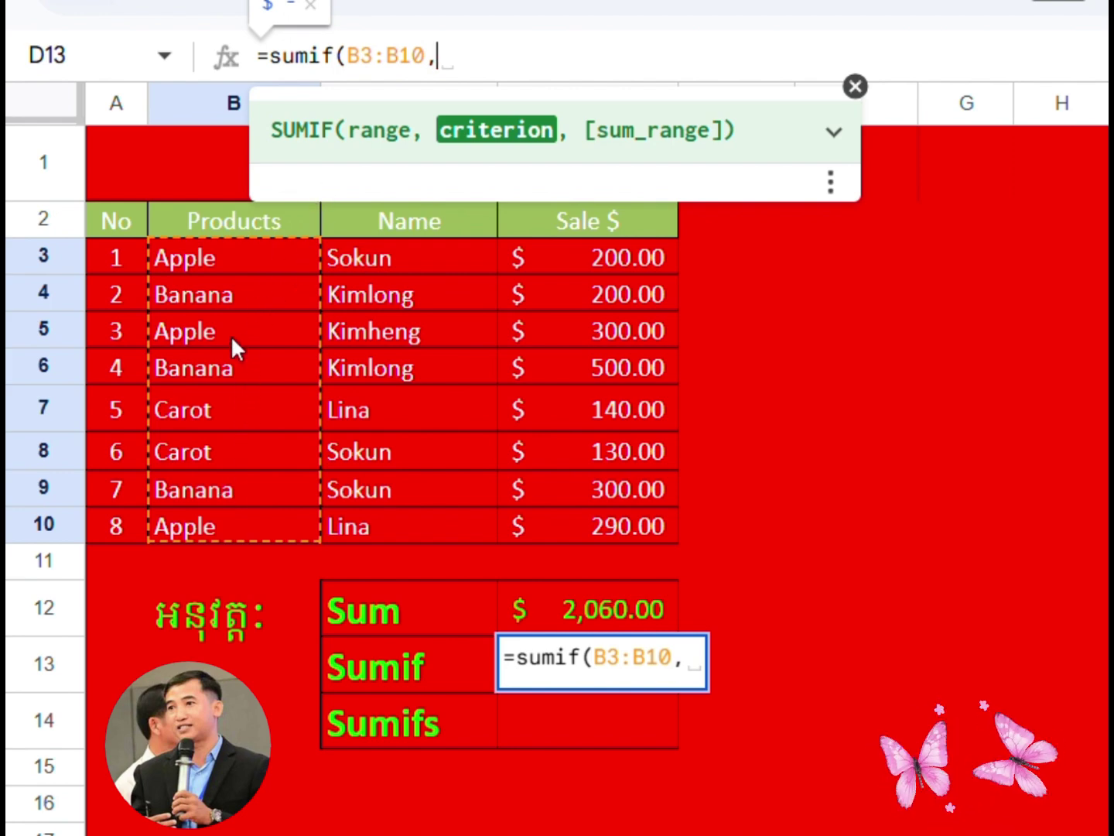
type("A")
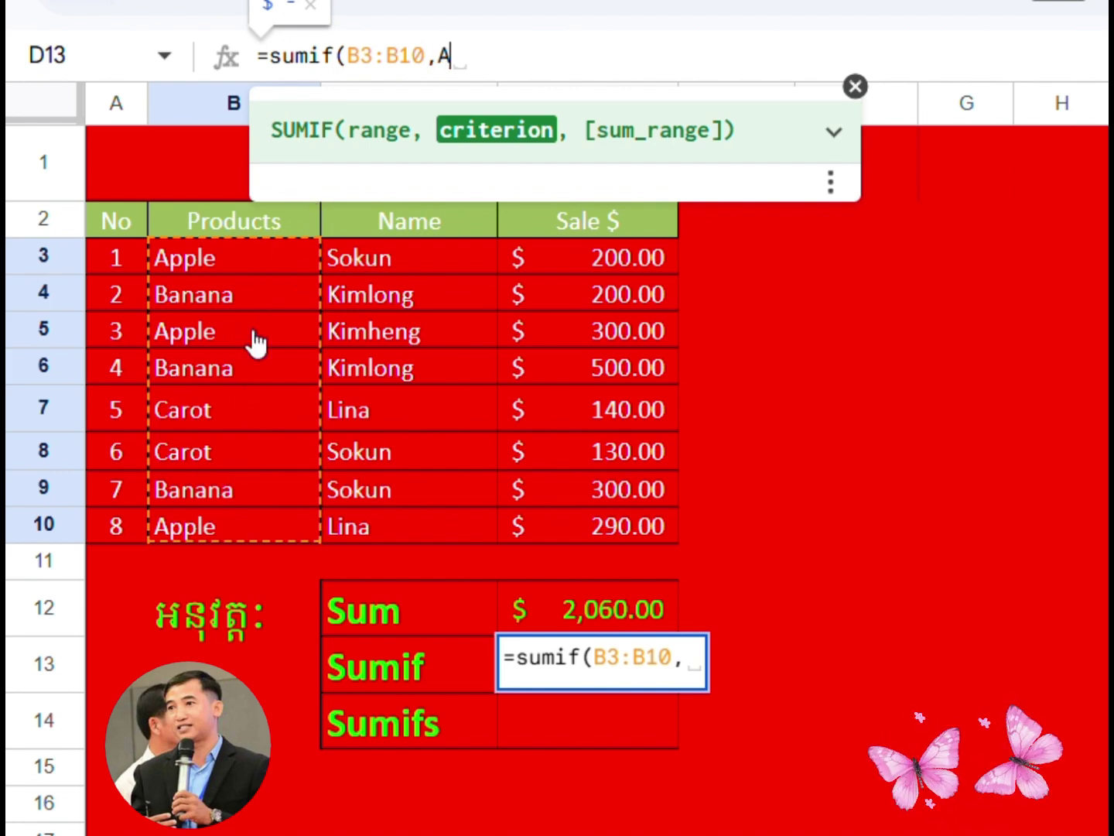
type("ppl")
key("BackSpace")
key("BackSpace")
key("BackSpace")
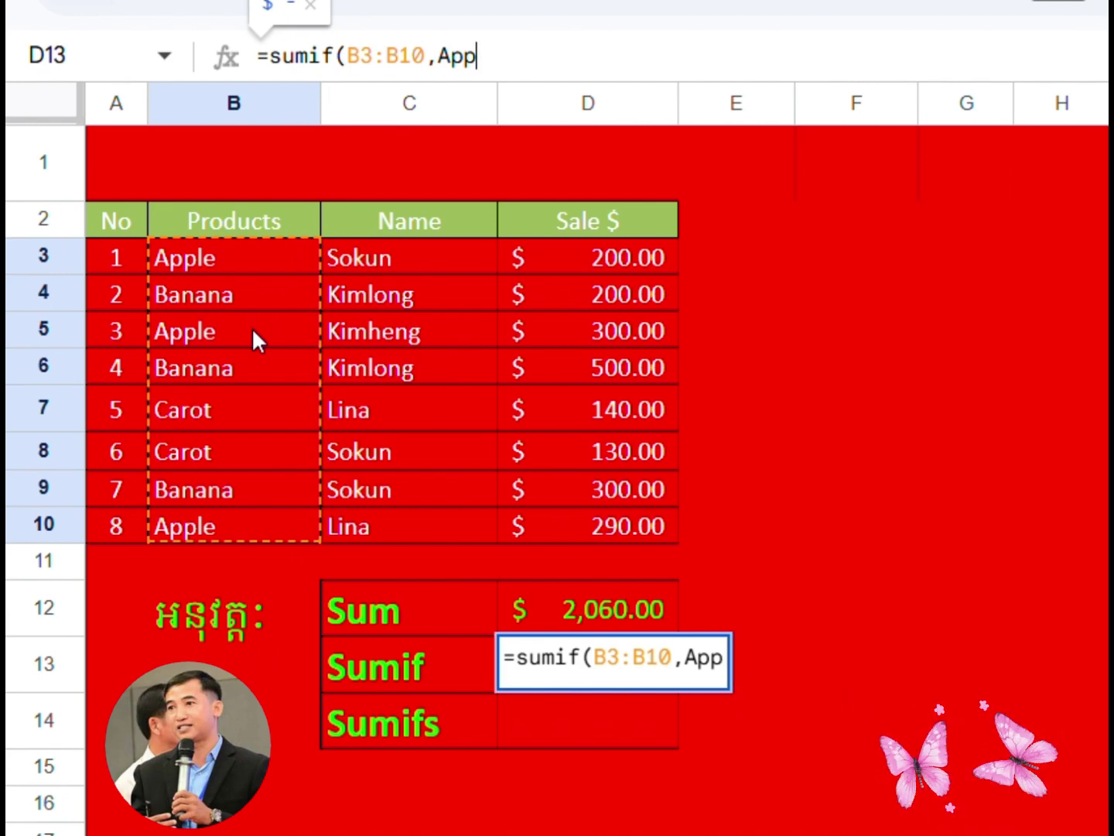
key("BackSpace")
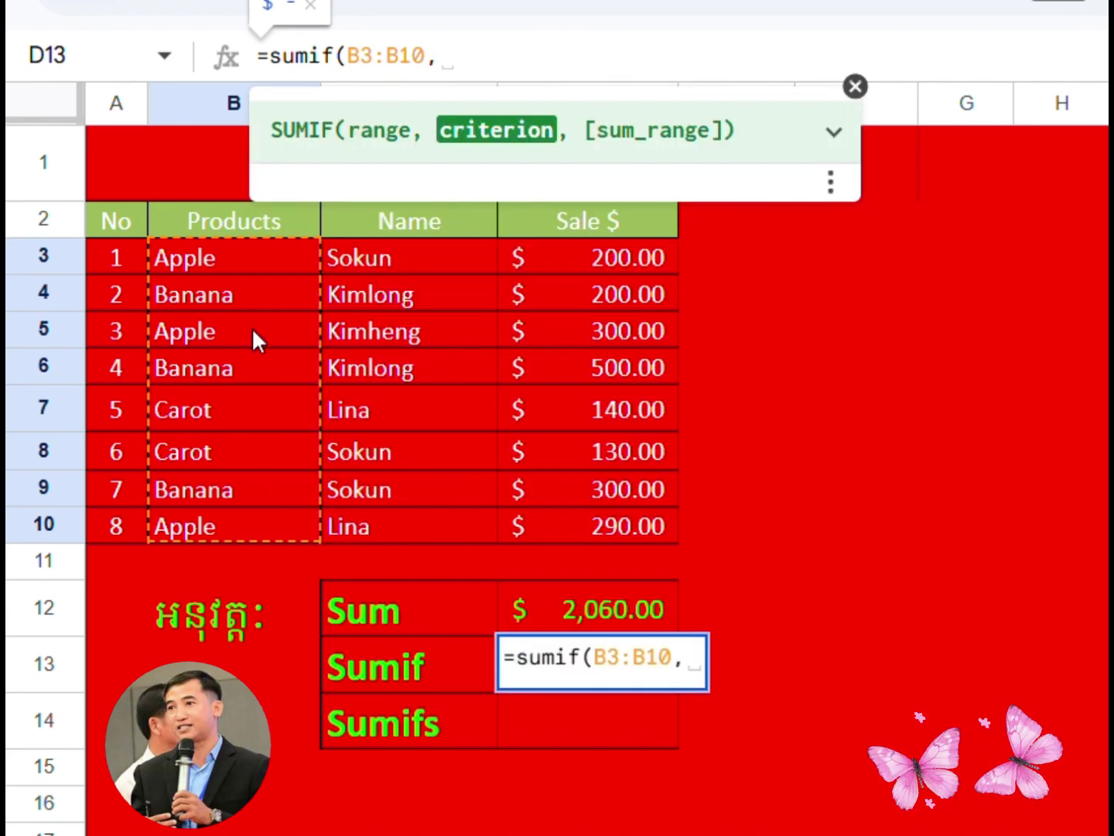
Complete the SUMIF formula in D13 with "Apple" as the quoted criterion and D3:D10 as the sum range.
type("\"Apple")
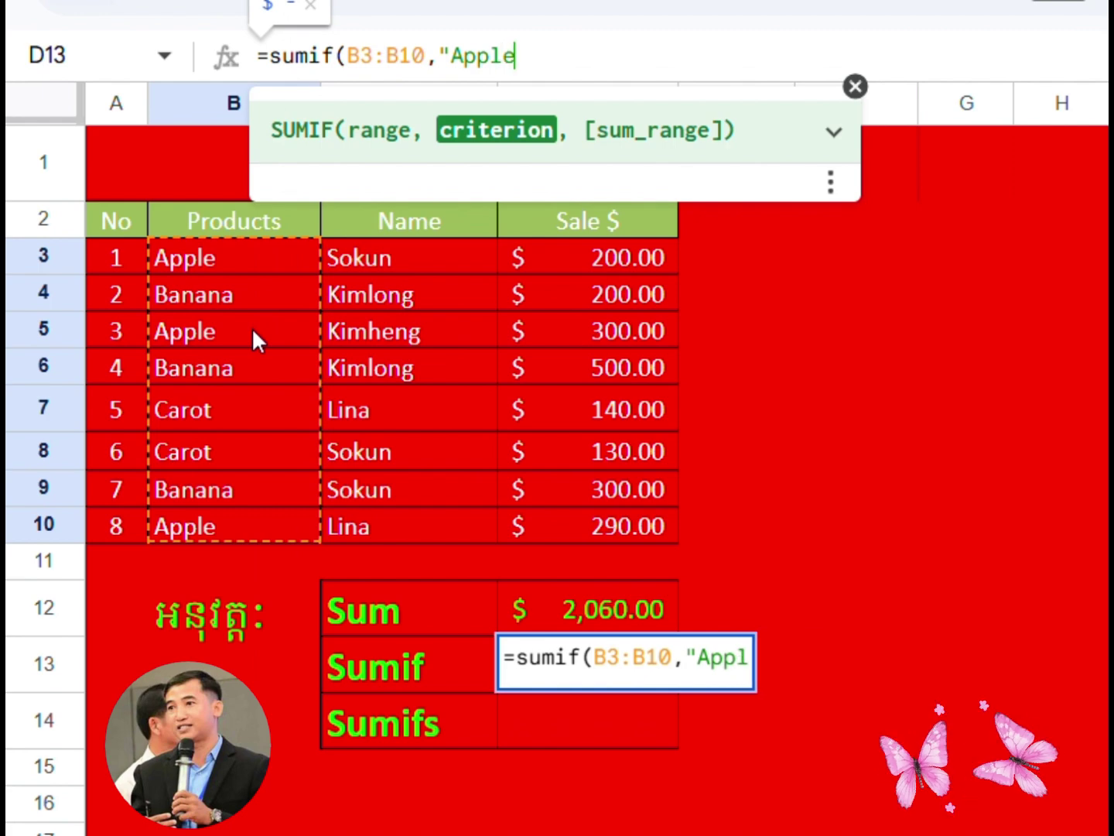
type("\",")
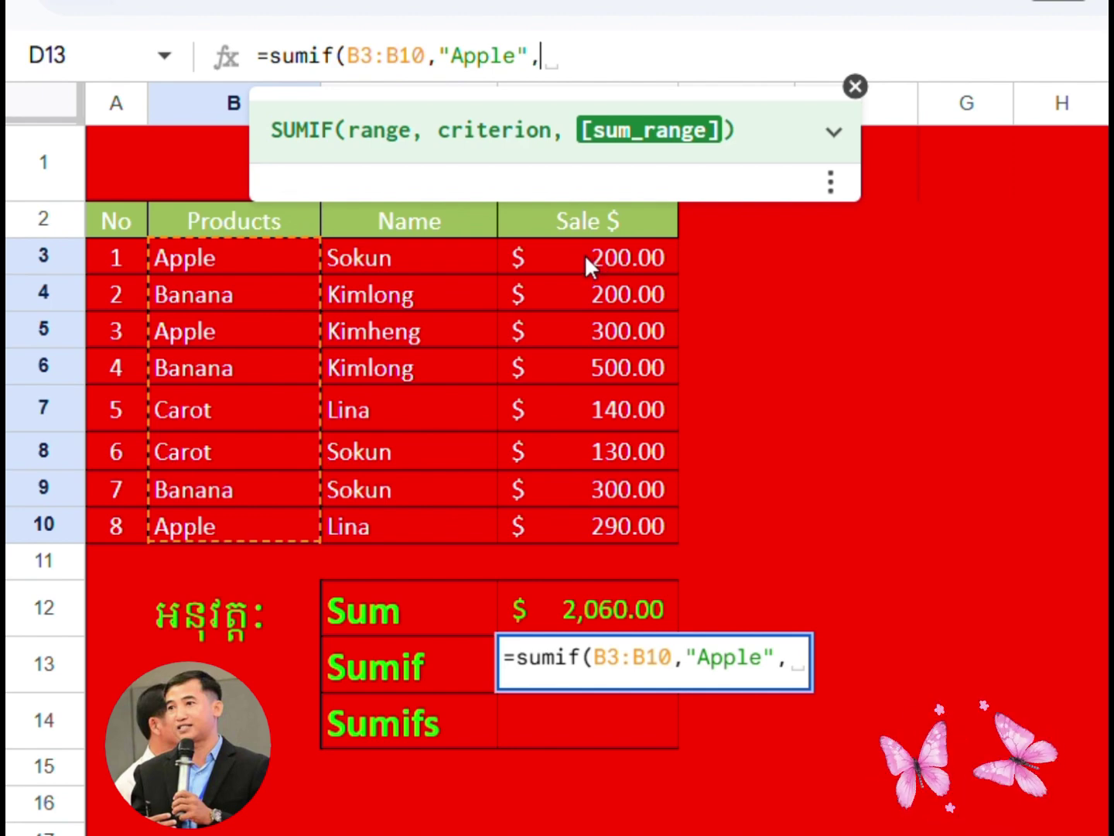
left_click_drag(584, 254, 581, 536)
type(")")
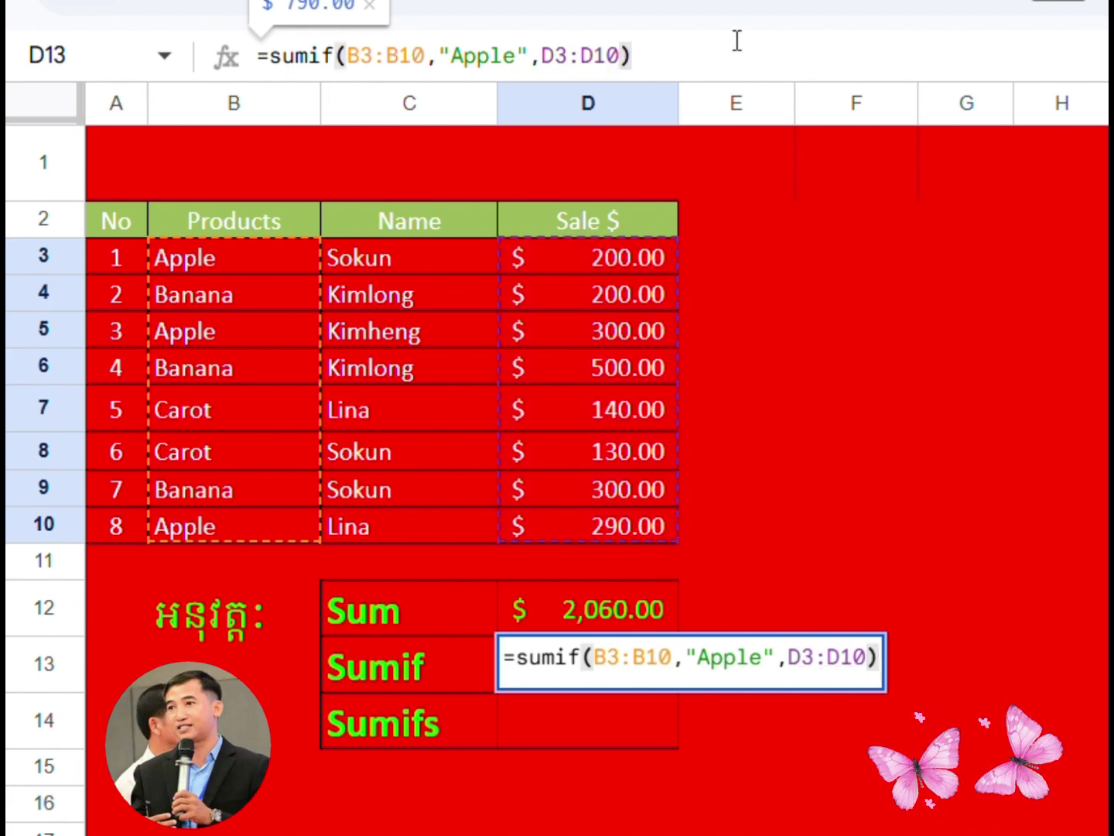
key("Return")
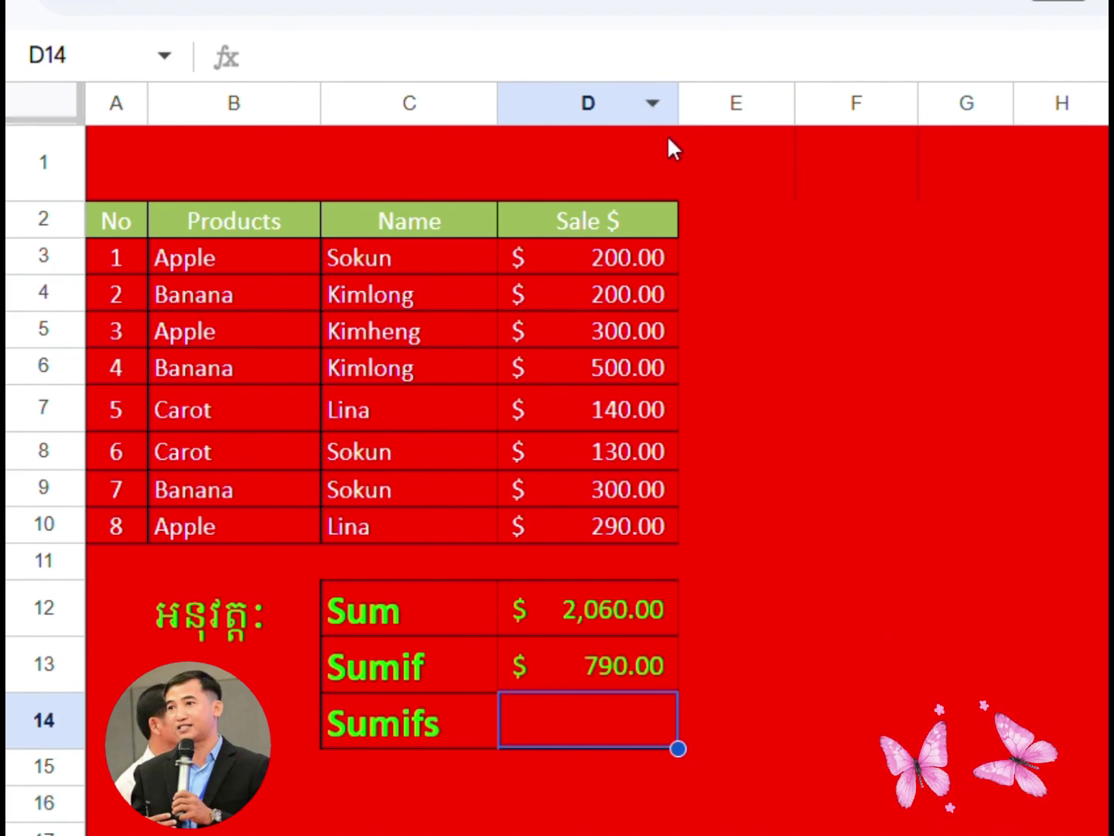
Start a SUMIFS formula in D14 with the sales in D3:D10 as the sum range.
type("=sumifs")
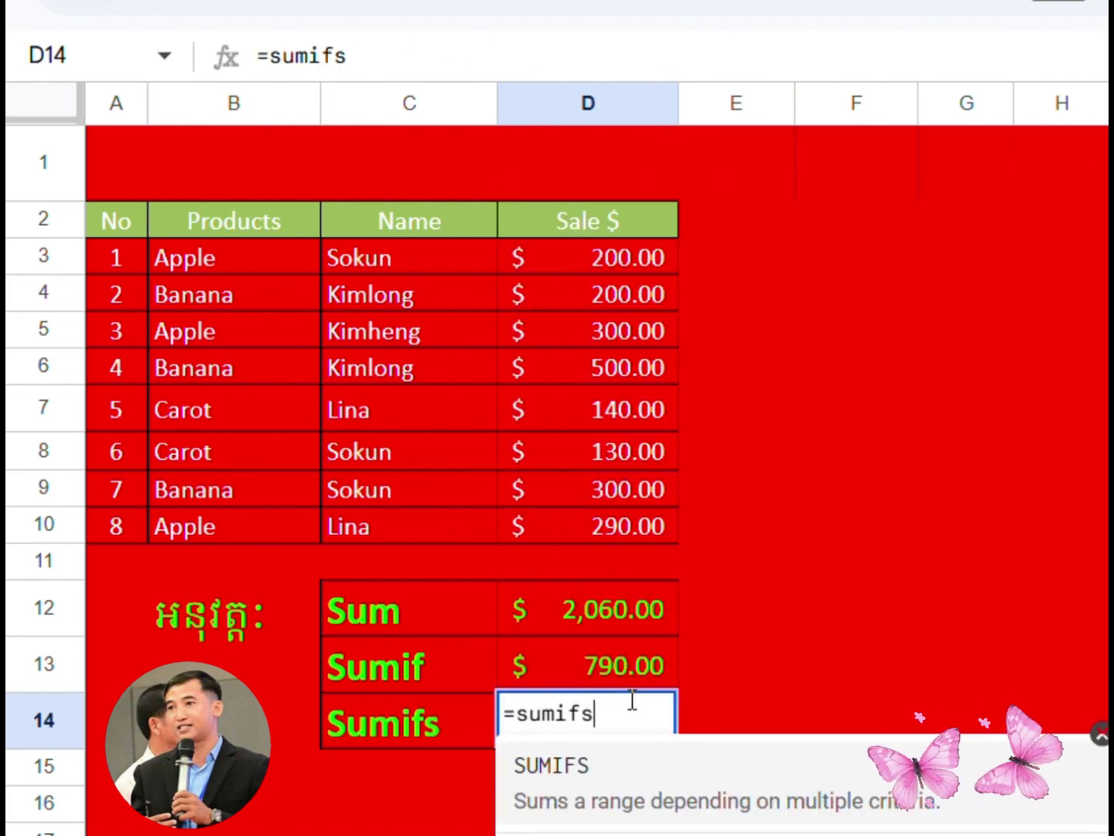
key("Tab")
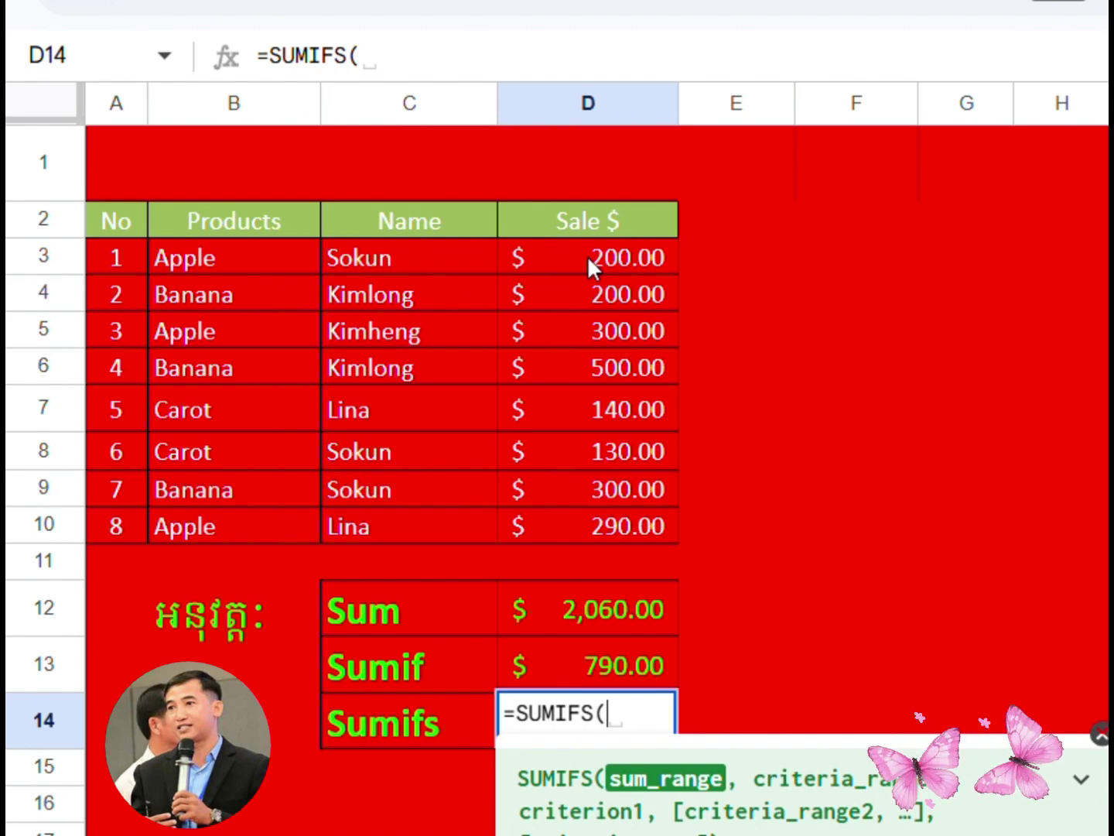
left_click_drag(587, 256, 585, 523)
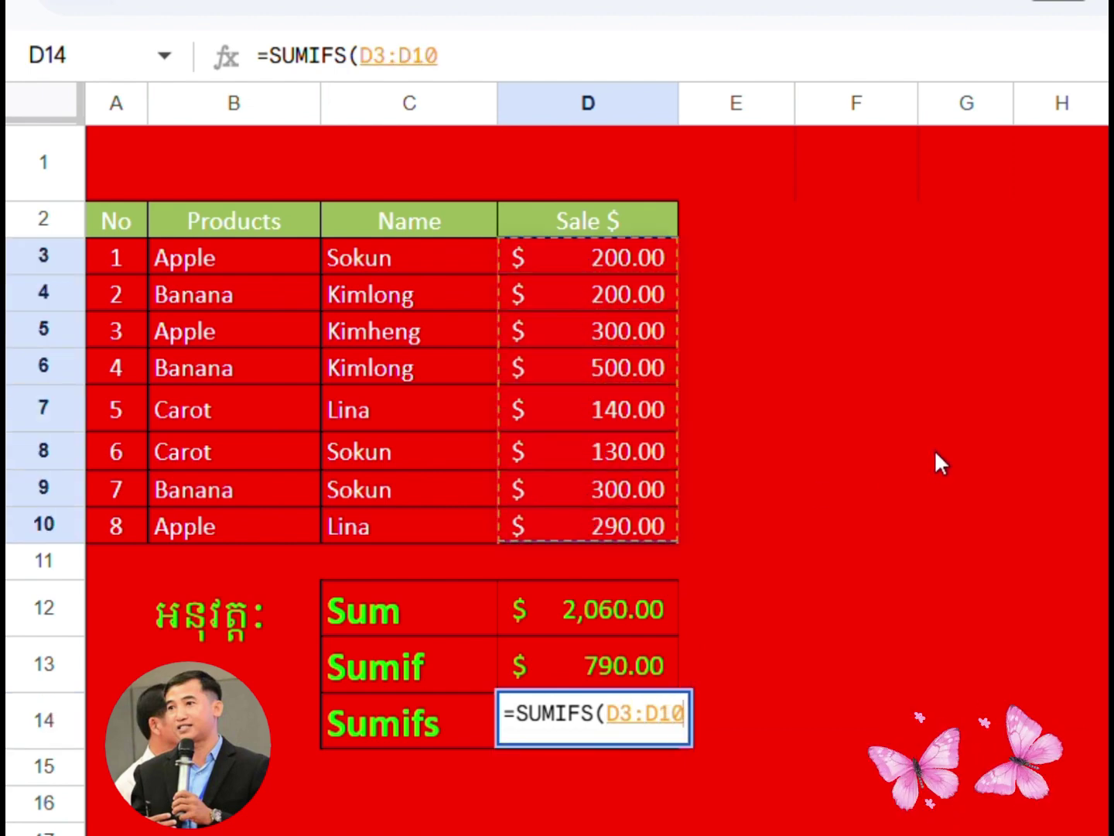
type(",")
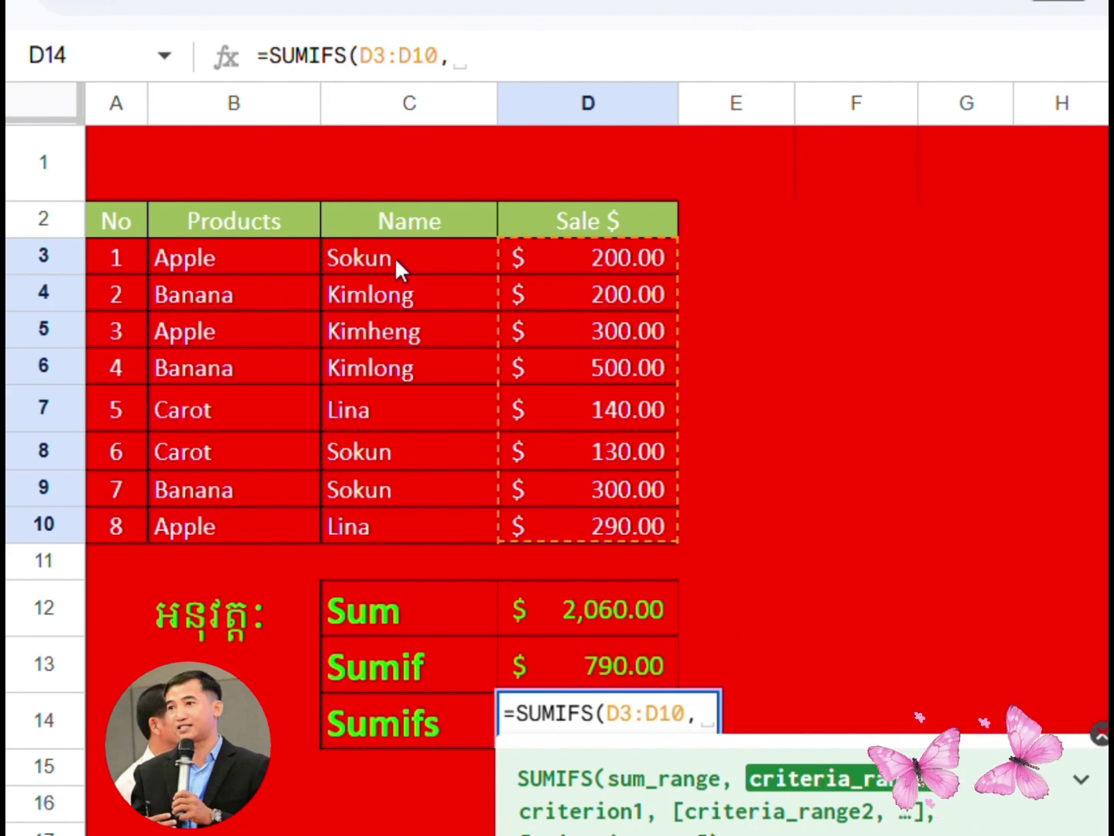
Add C3:C10 as the first criteria range of the SUMIFS formula, with the person's name from C4 as its quoted criterion.
left_click_drag(394, 257, 404, 524)
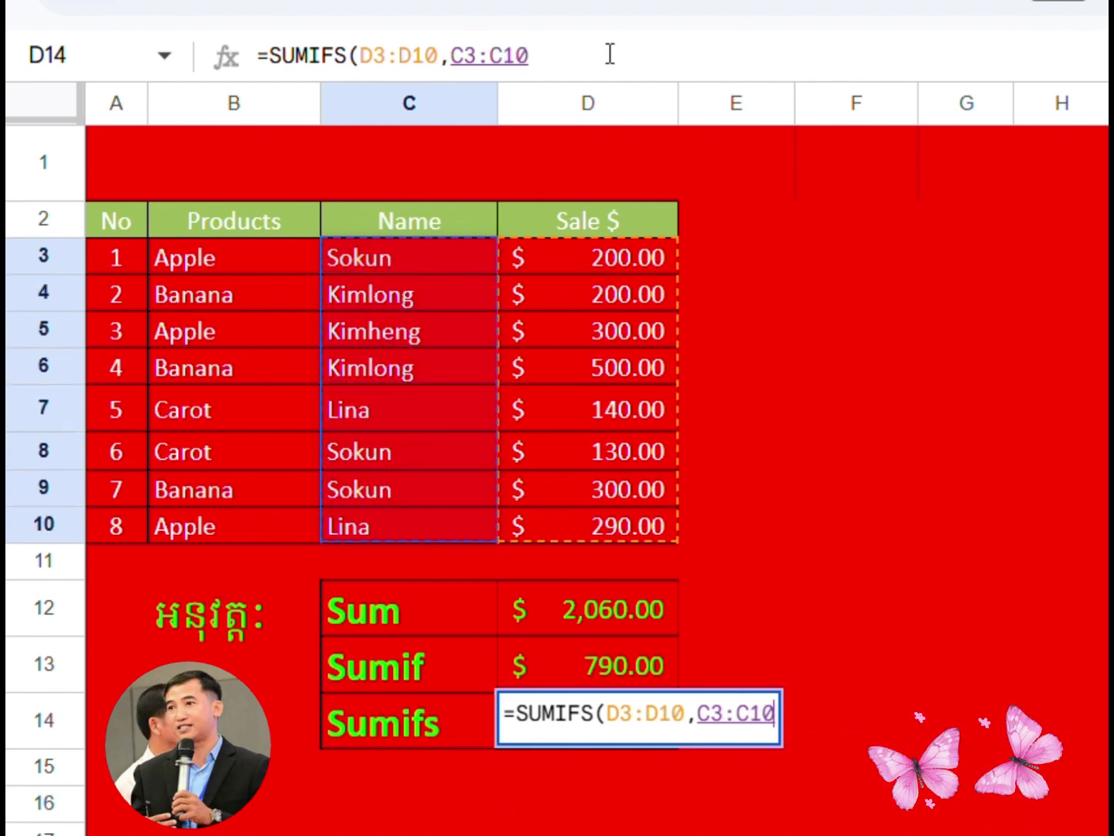
type(",")
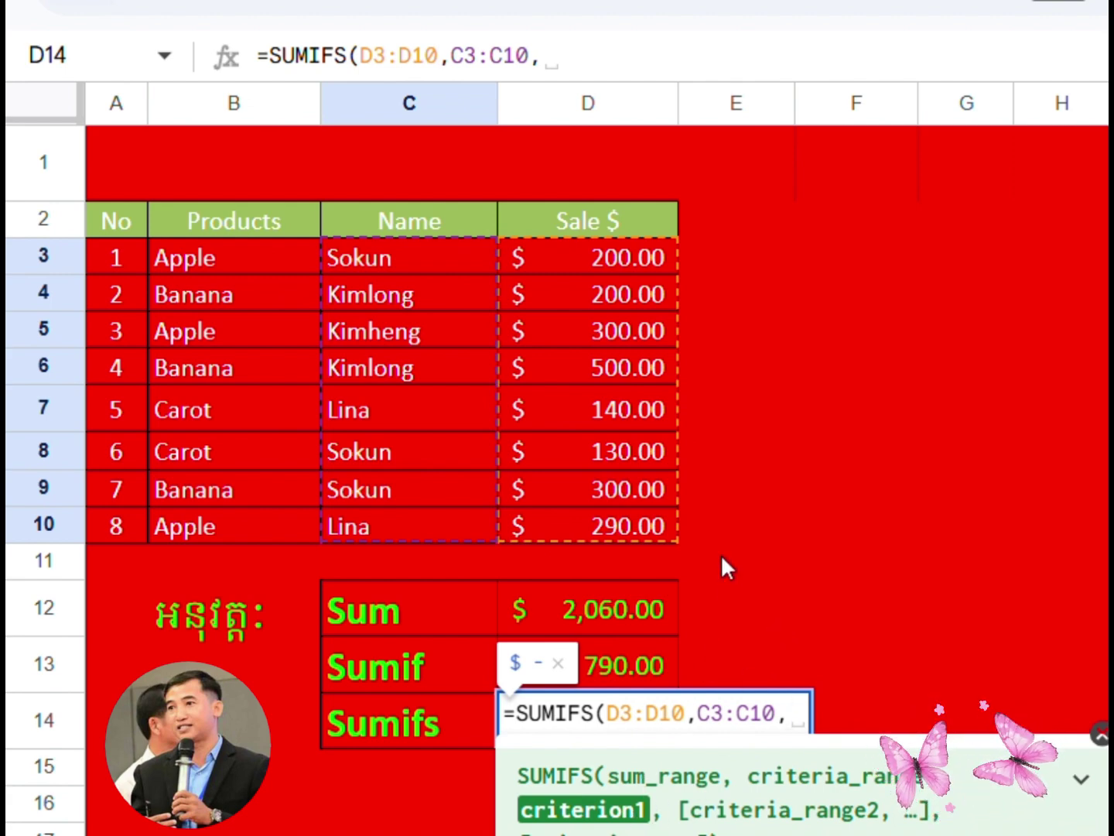
type("\"")
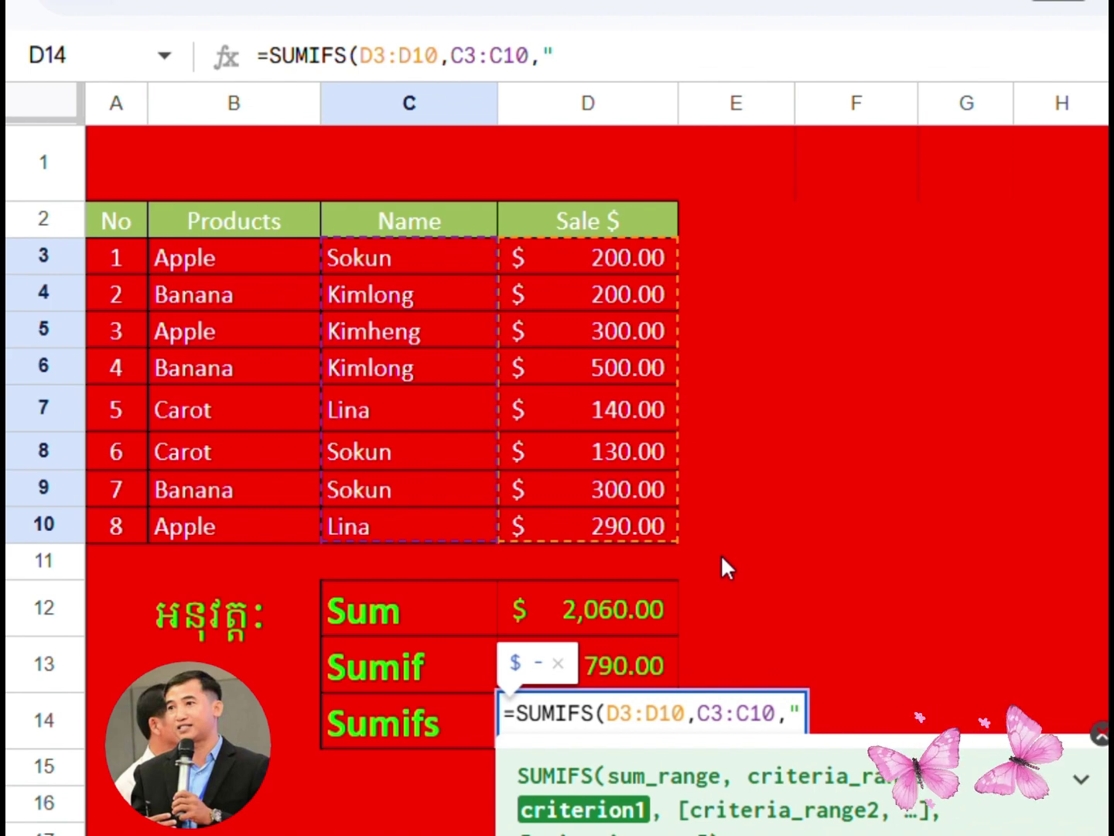
type("Kimlong")
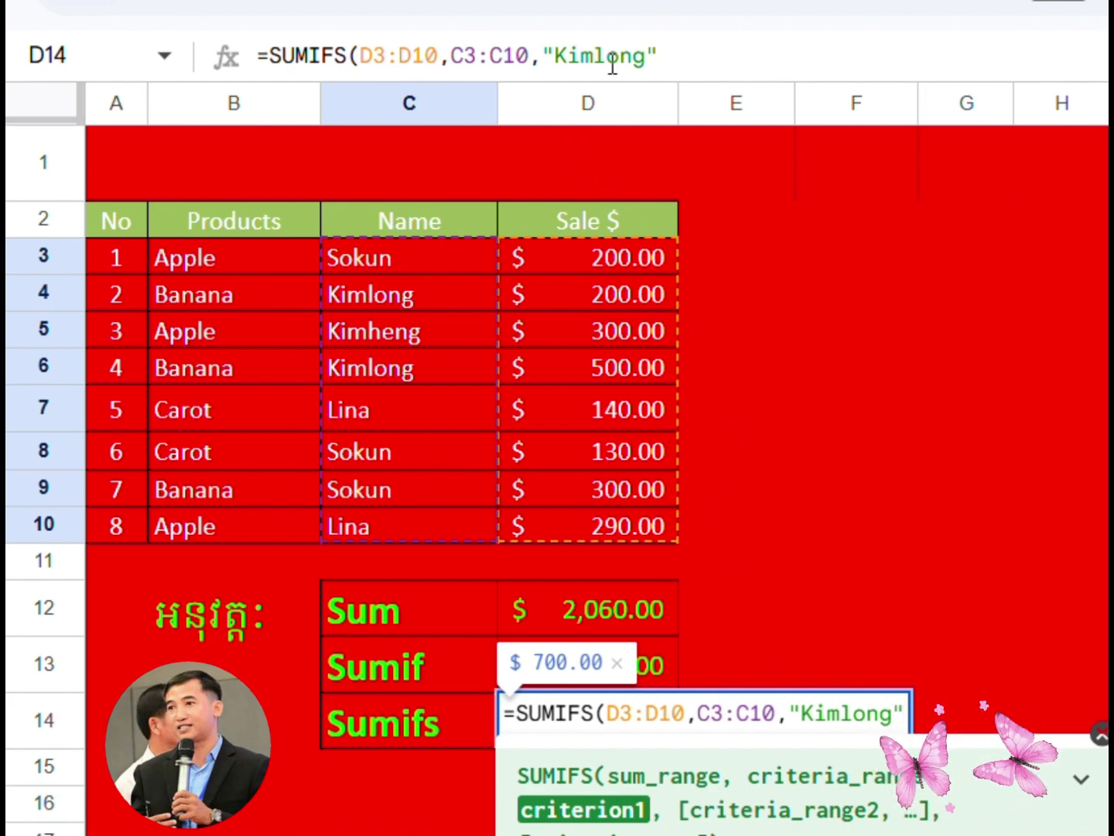
left_click(694, 52)
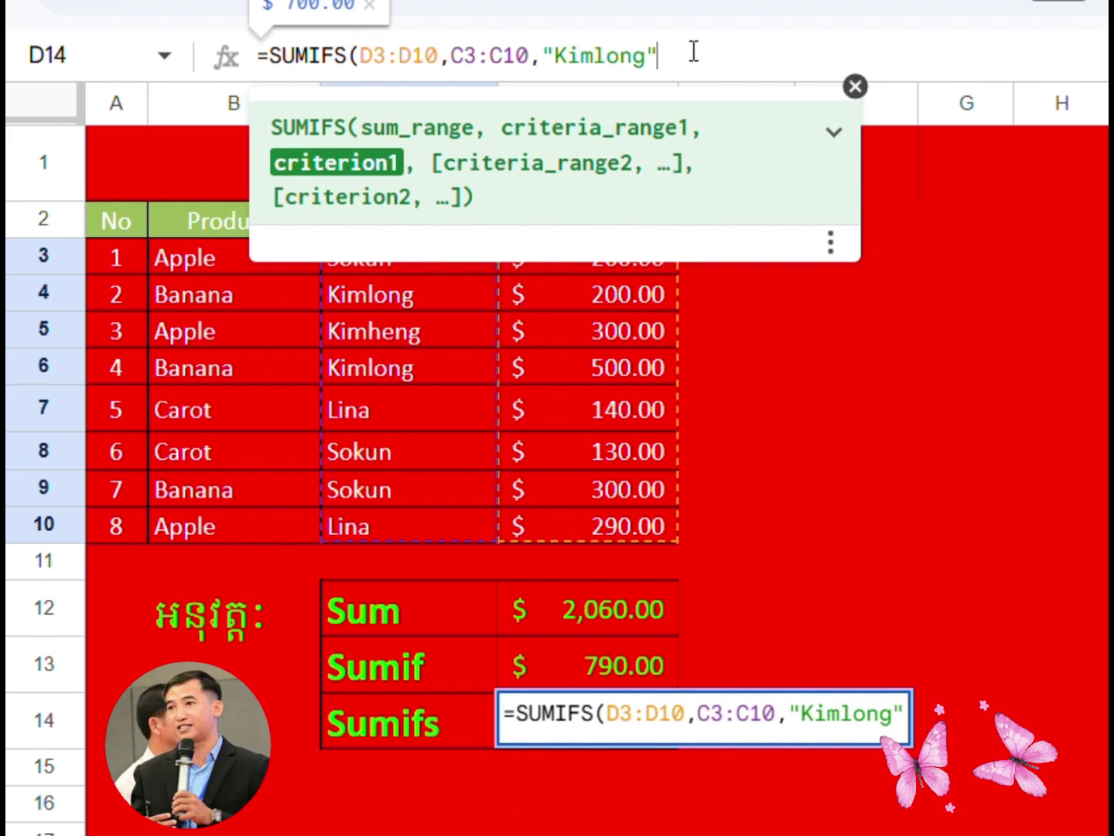
type(",")
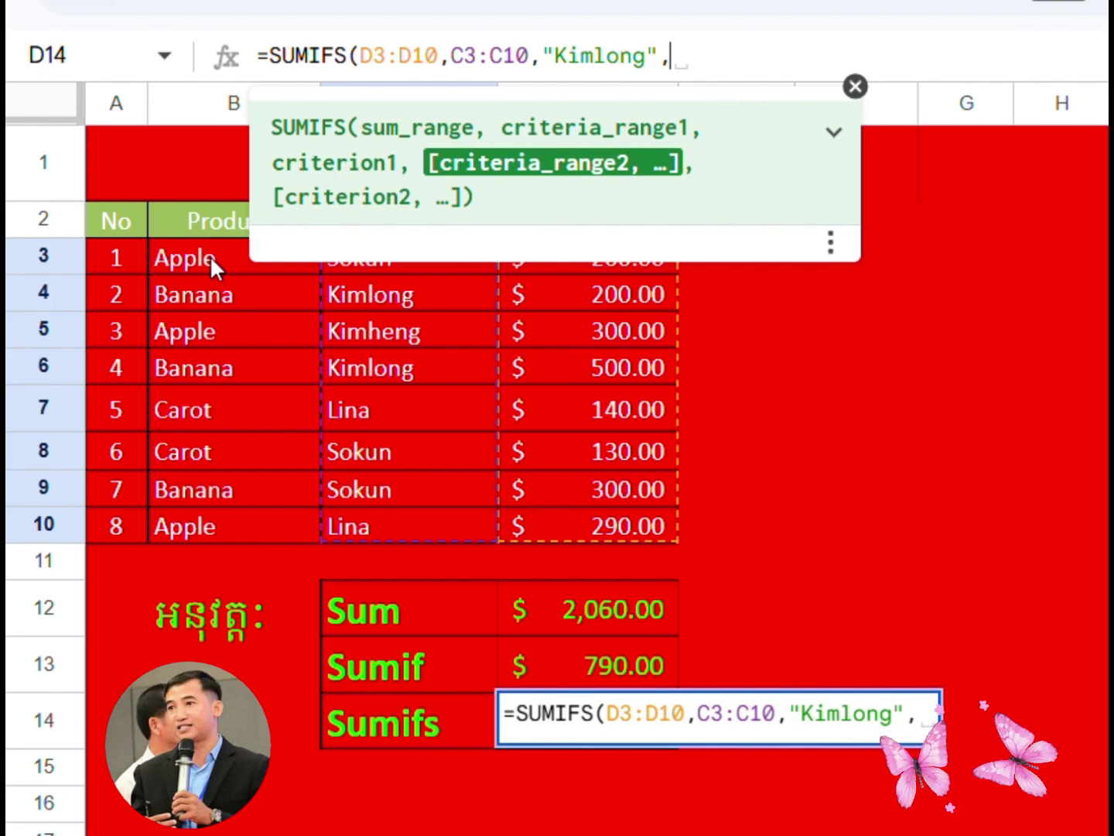
Complete the SUMIFS formula with B3:B10 as the second criteria range and "Apple" as its criterion.
left_click_drag(210, 256, 201, 520)
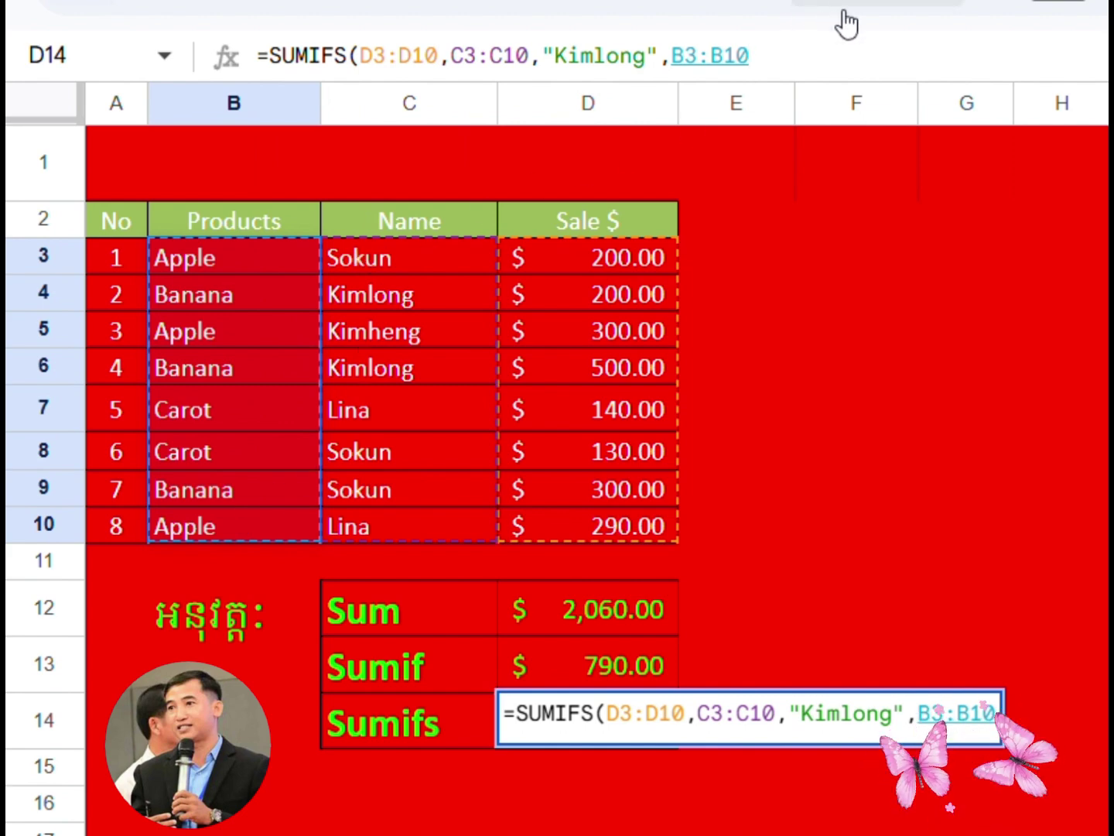
left_click(809, 70)
type(",")
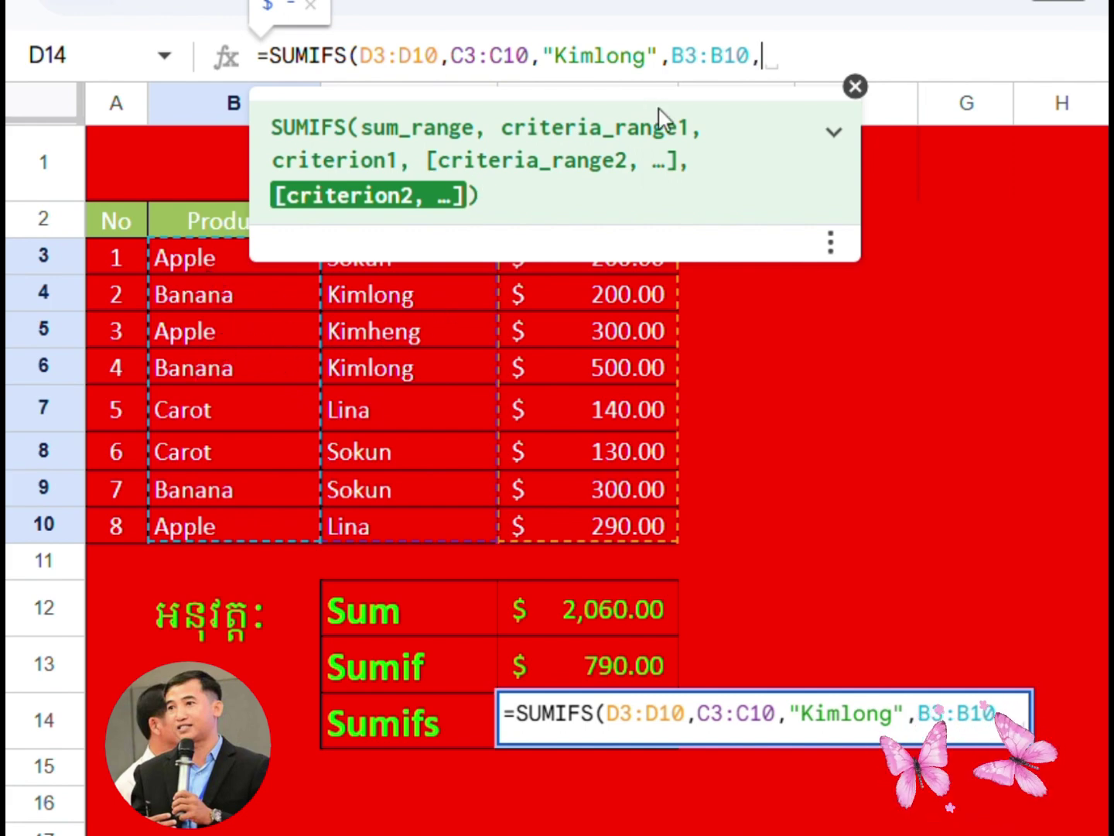
type("\"")
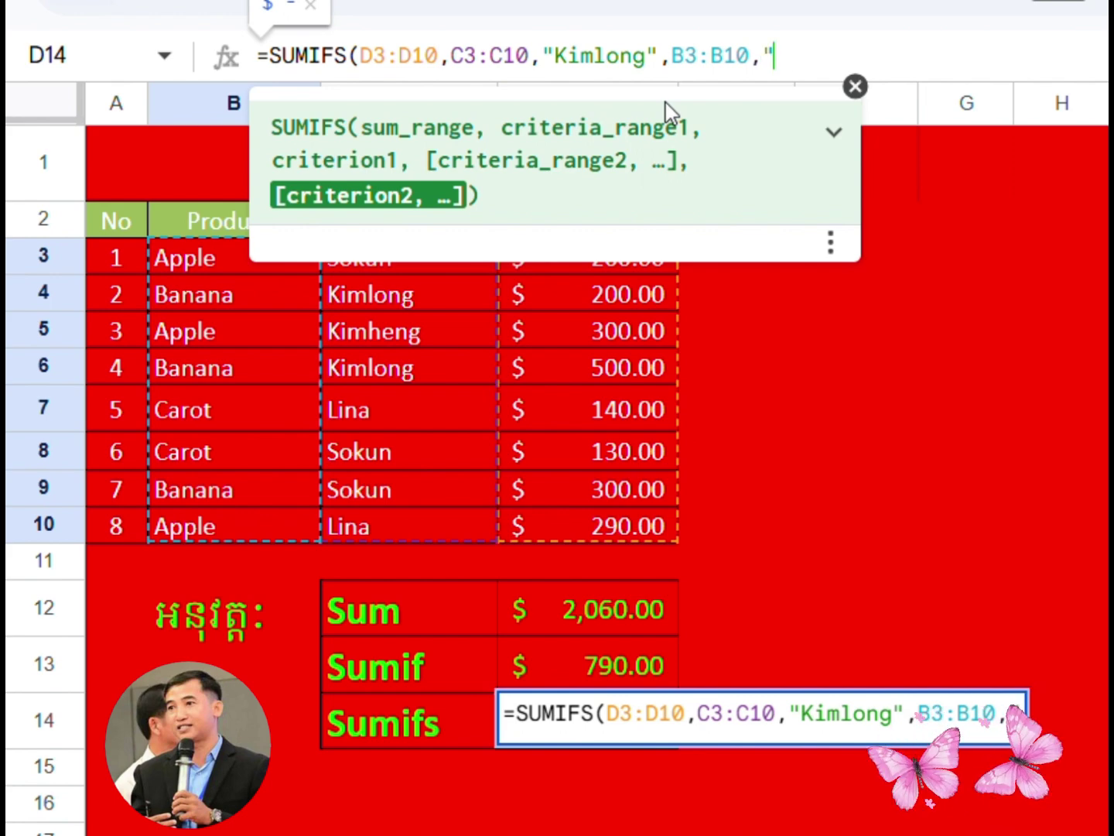
type("Apple\"")
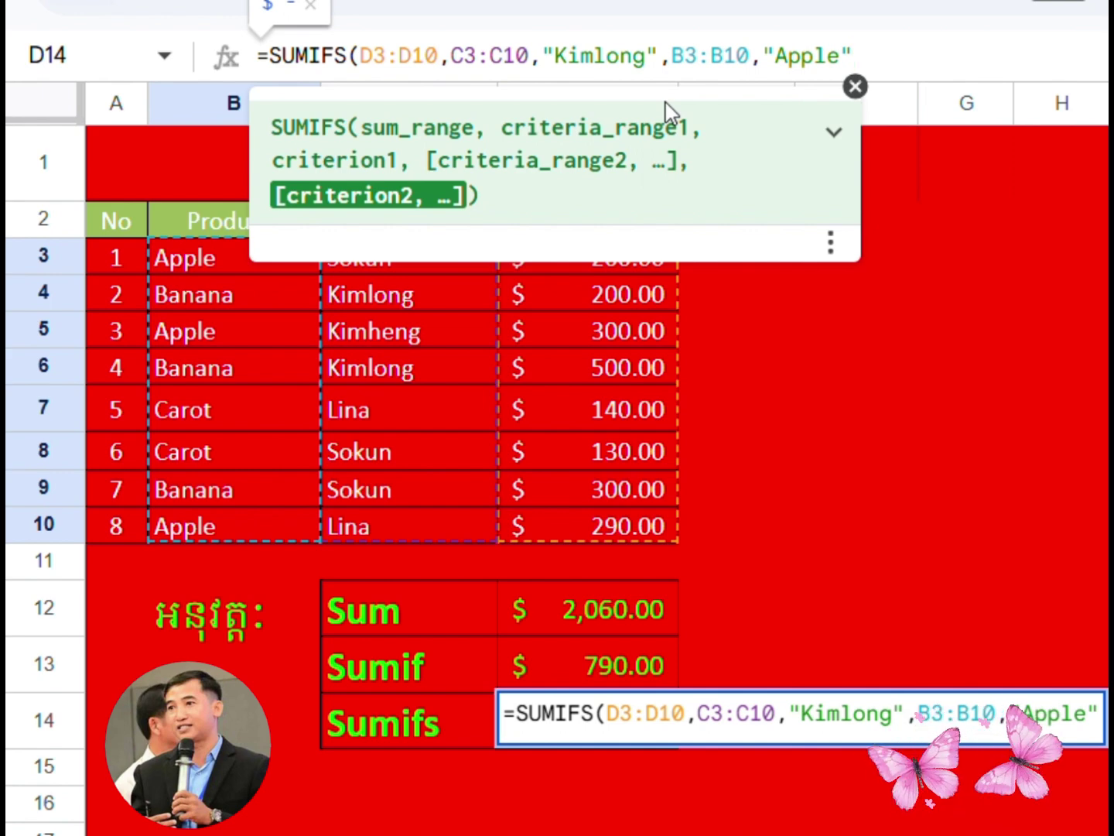
type(")")
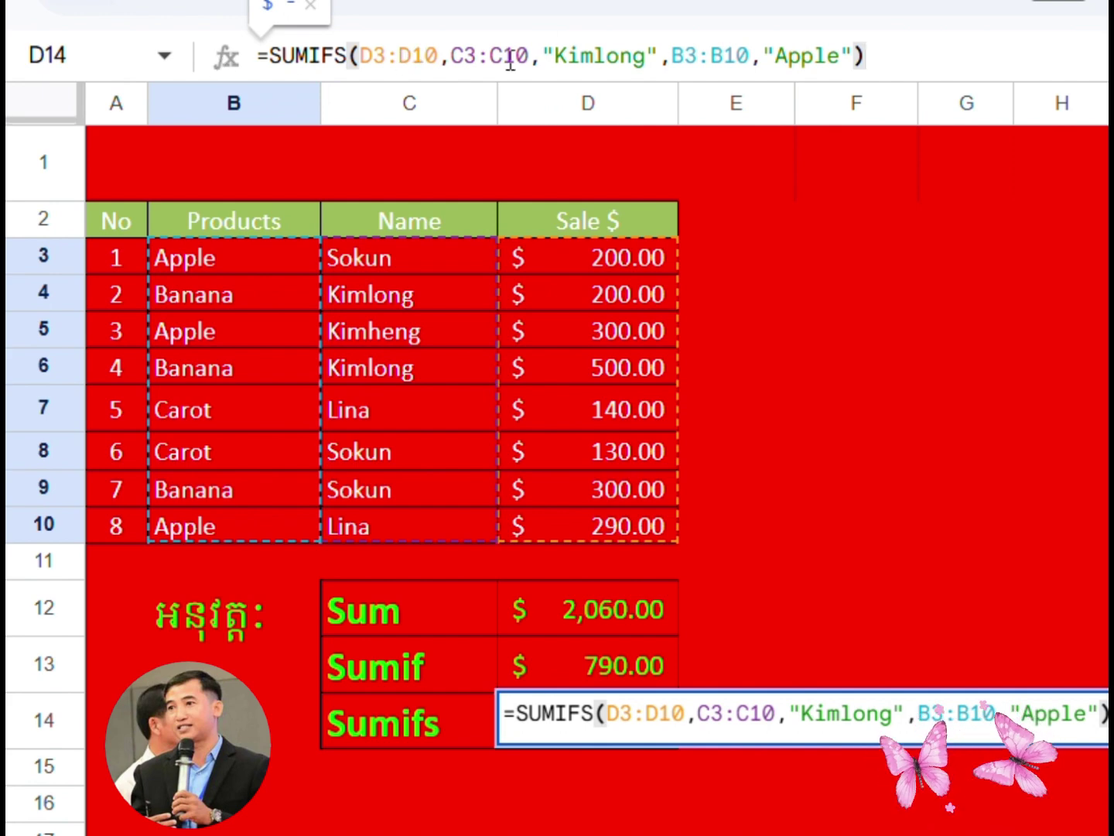
key("Return")
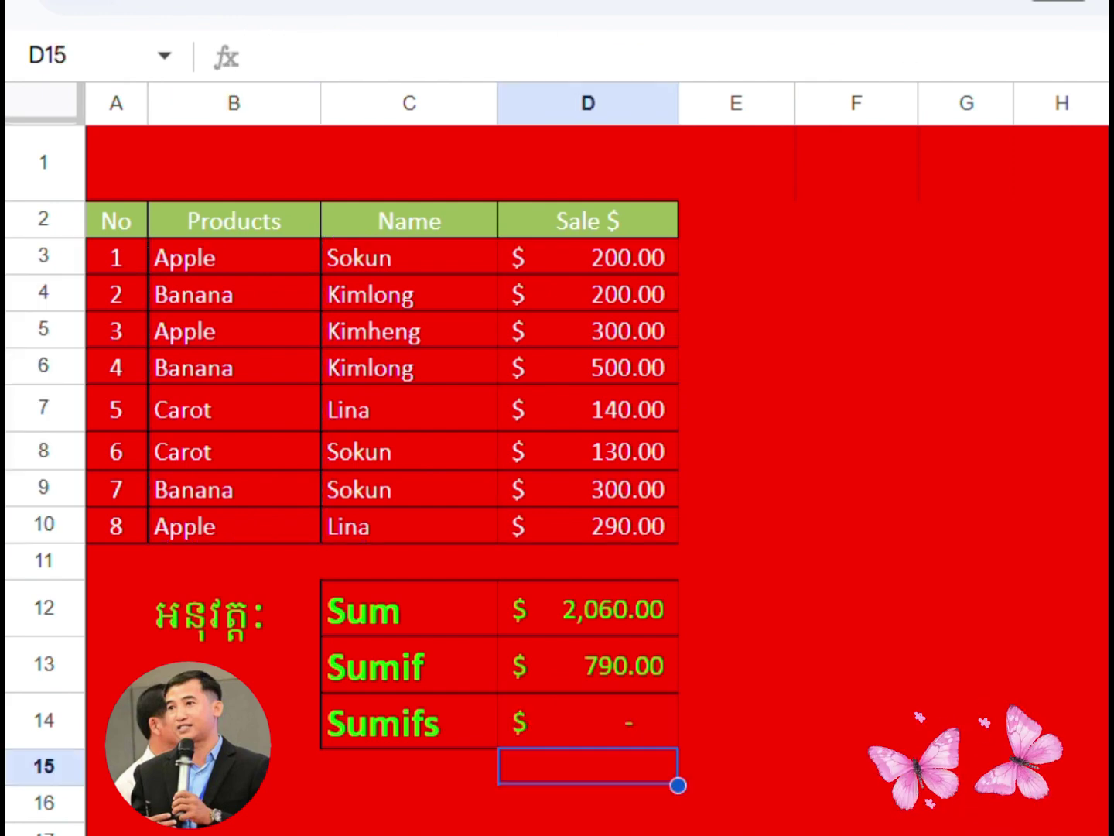
Set the second criterion of the SUMIFS formula in D14 to "Banana".
left_click(604, 724)
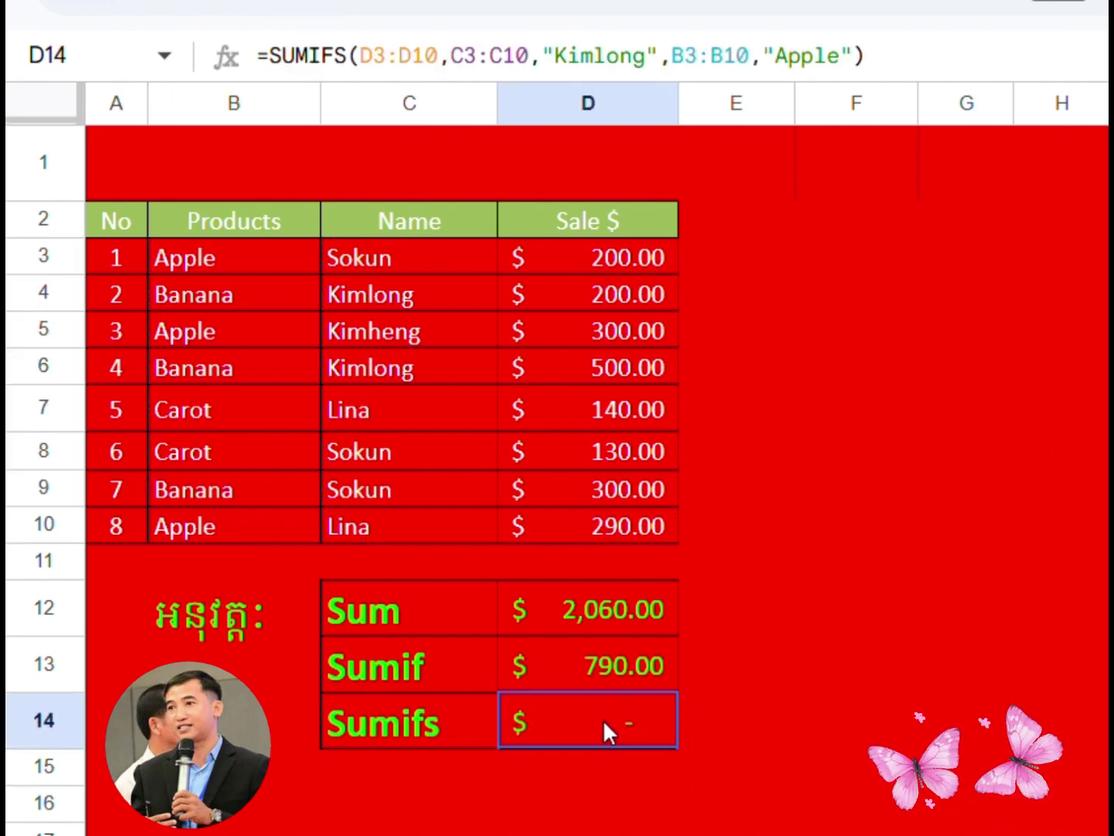
left_click(917, 43)
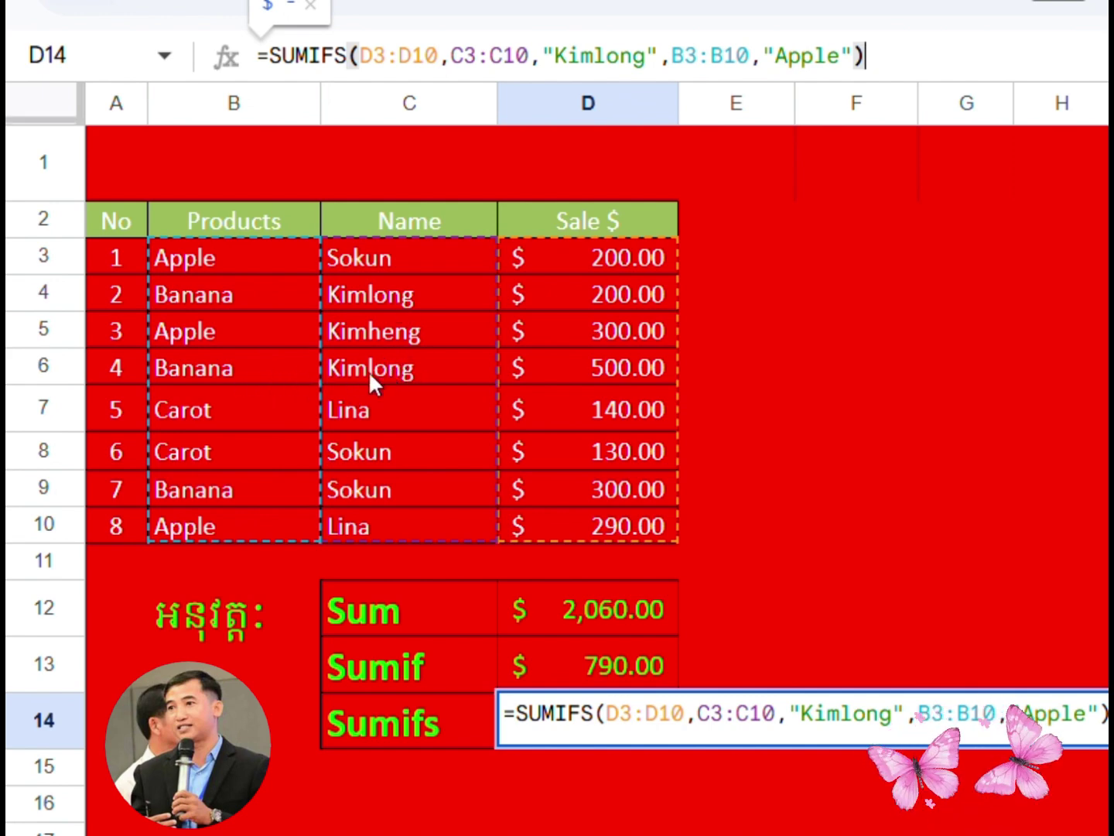
left_click(234, 370)
left_click(516, 729)
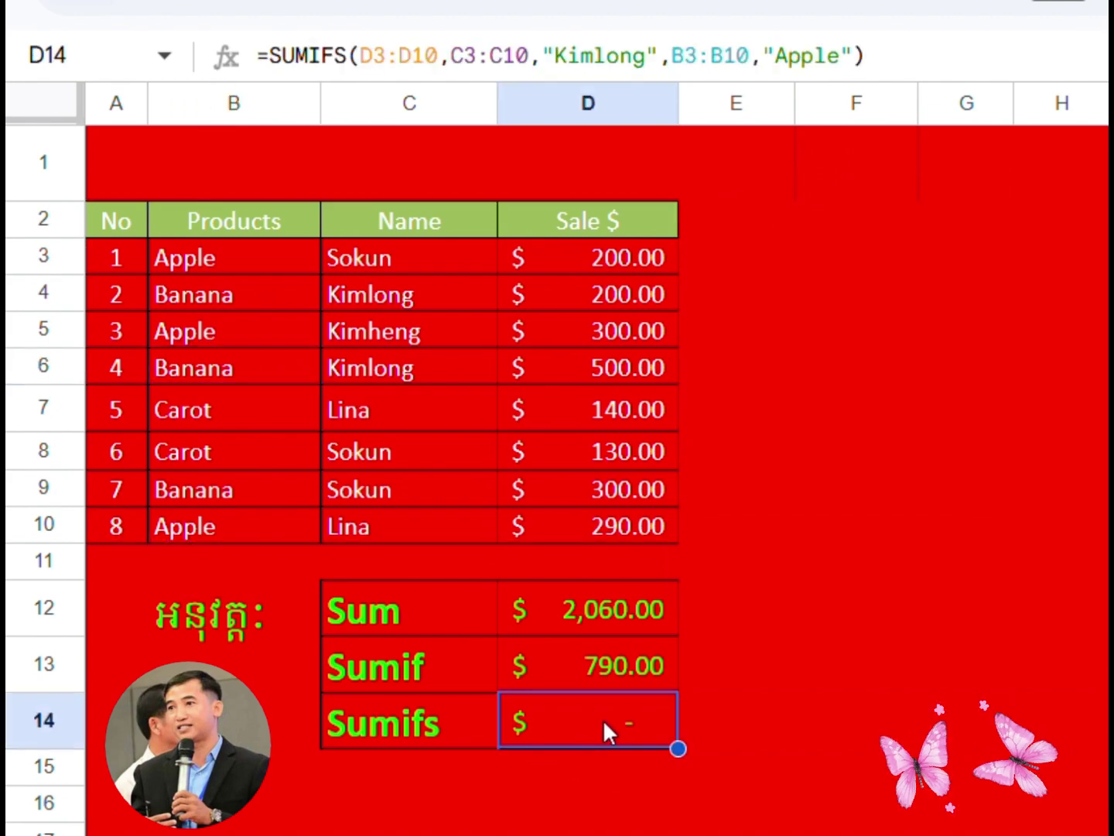
left_click(844, 54)
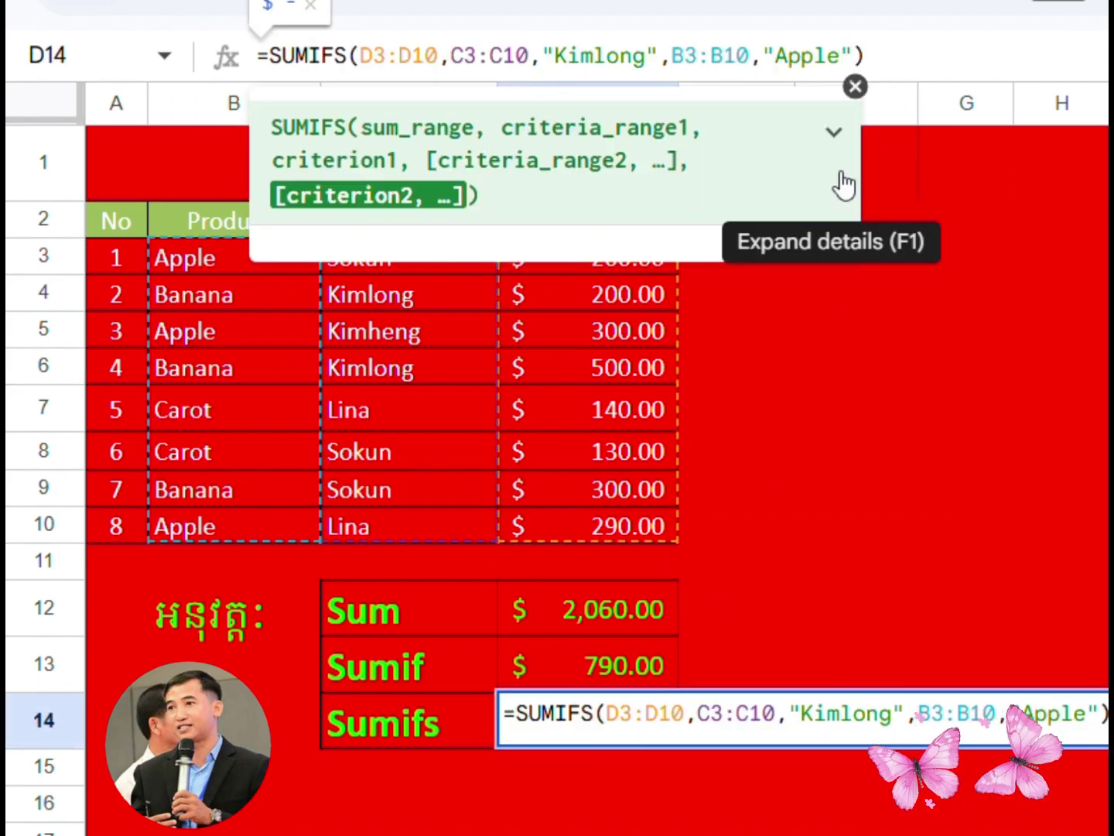
key("BackSpace")
key("BackSpace")
key("BackSpace")
key("BackSpace")
key("BackSpace")
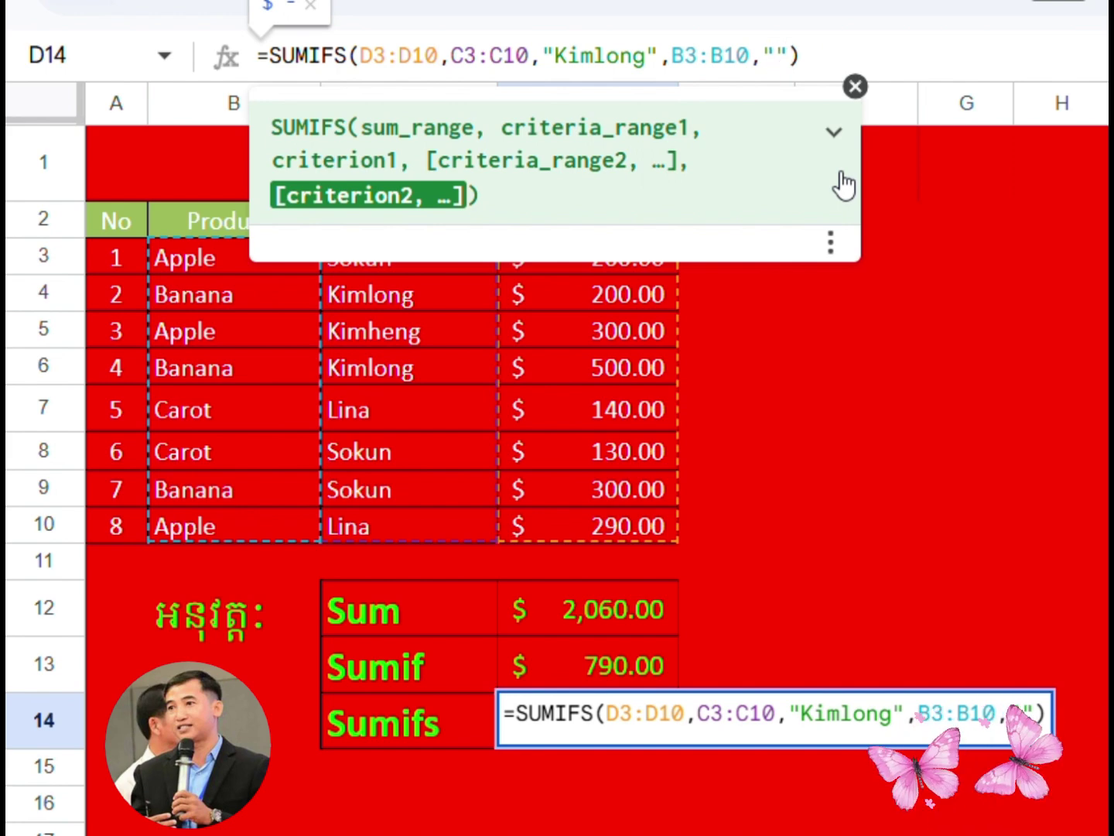
type("Banan")
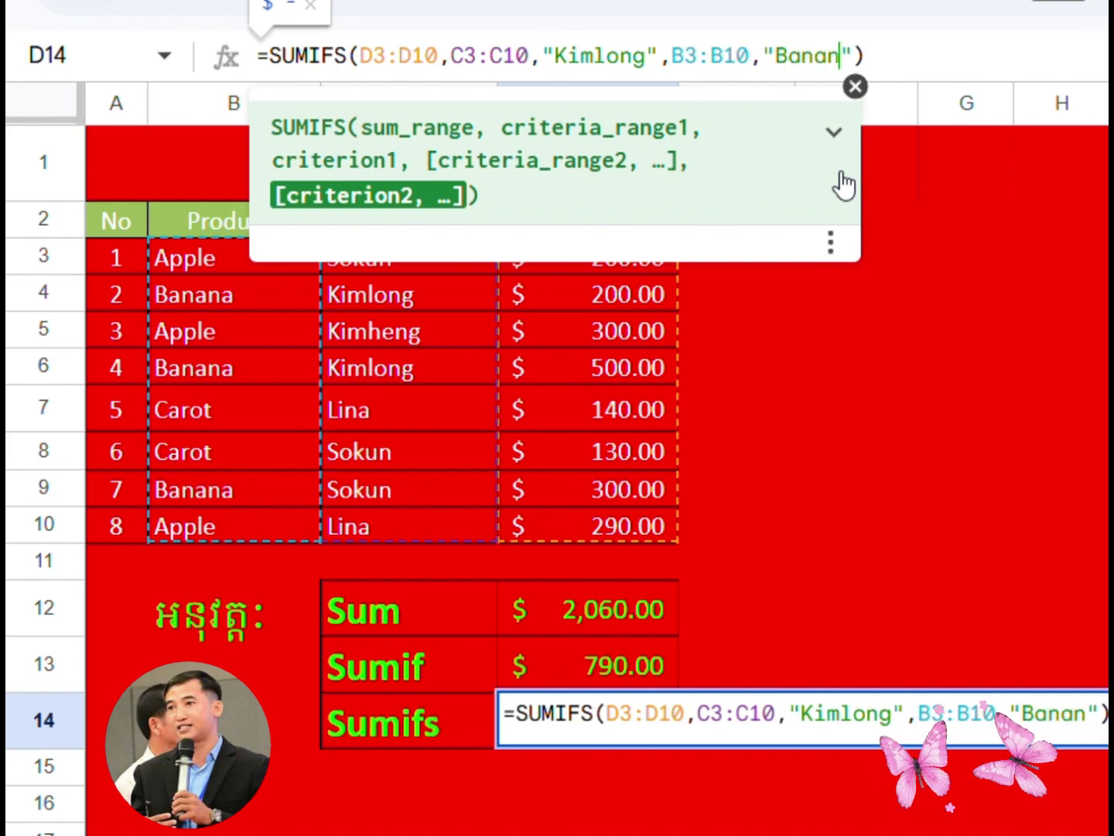
type("a")
key("Return")
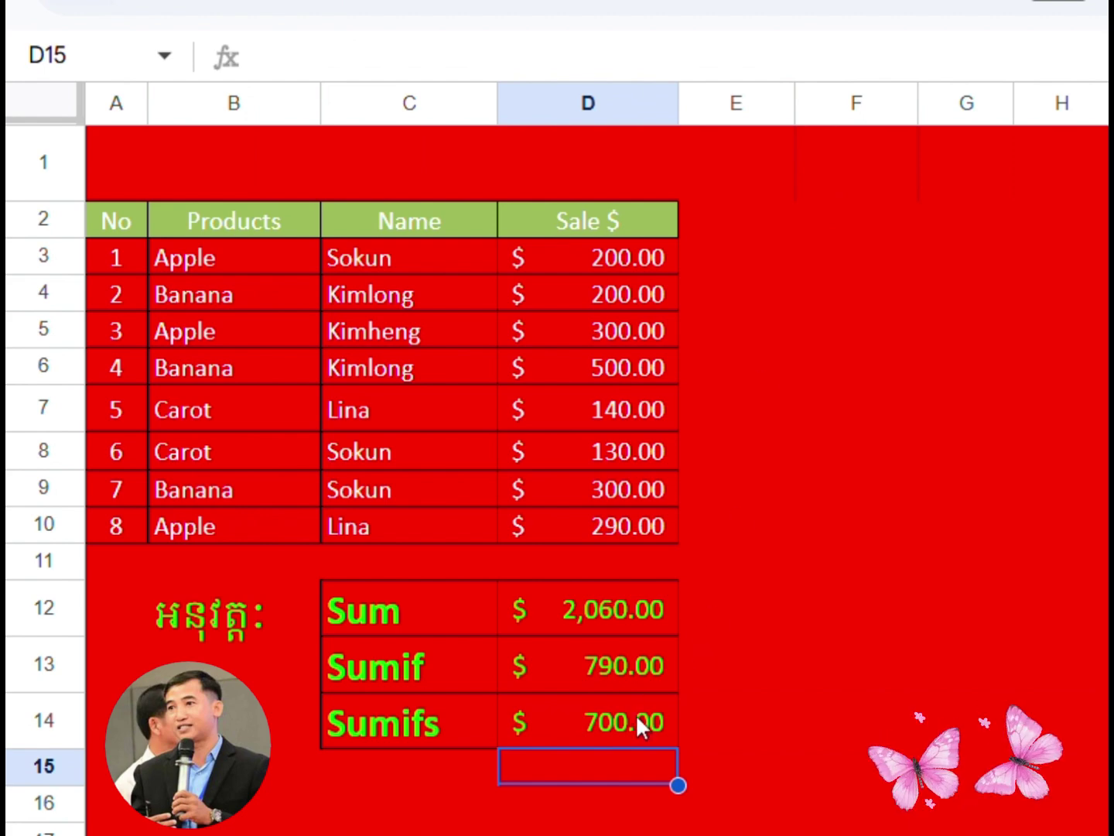
Check the SUMIFS result in D14 against the Banana rows 4, 6 and 9 in the product, name and sale columns.
left_click(589, 720)
left_click(384, 366)
left_click(224, 373)
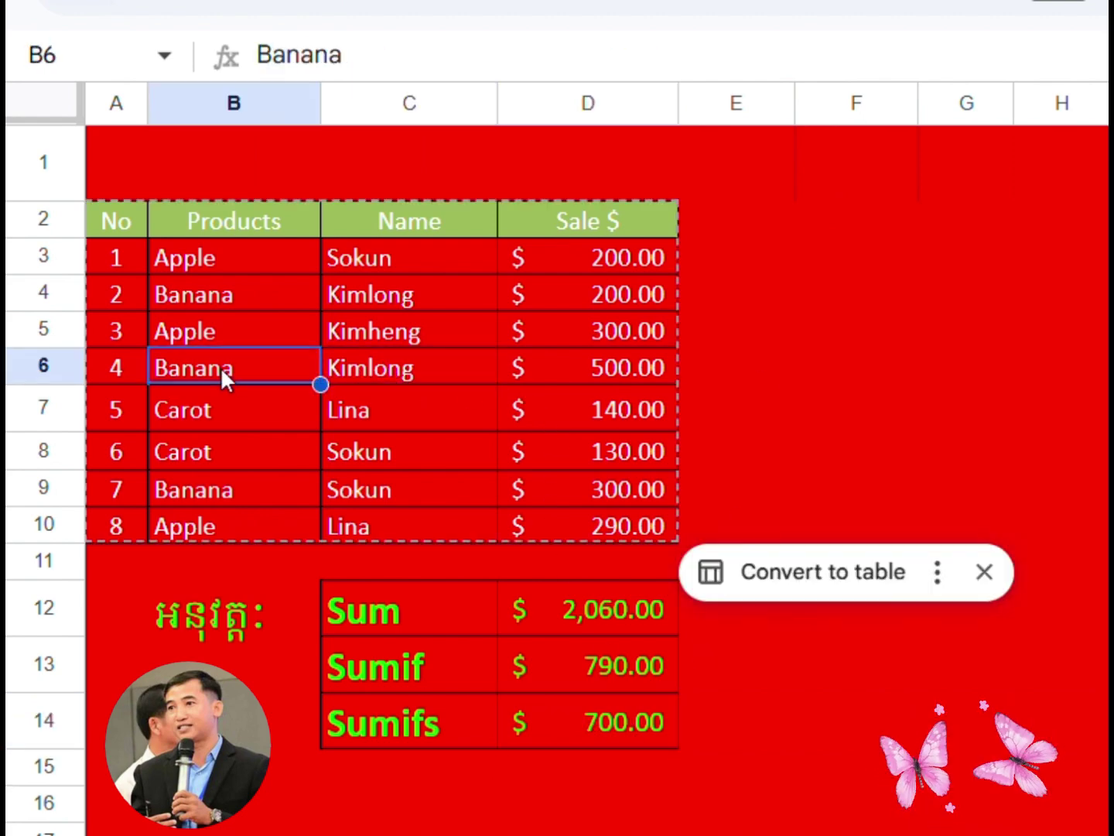
left_click(565, 379)
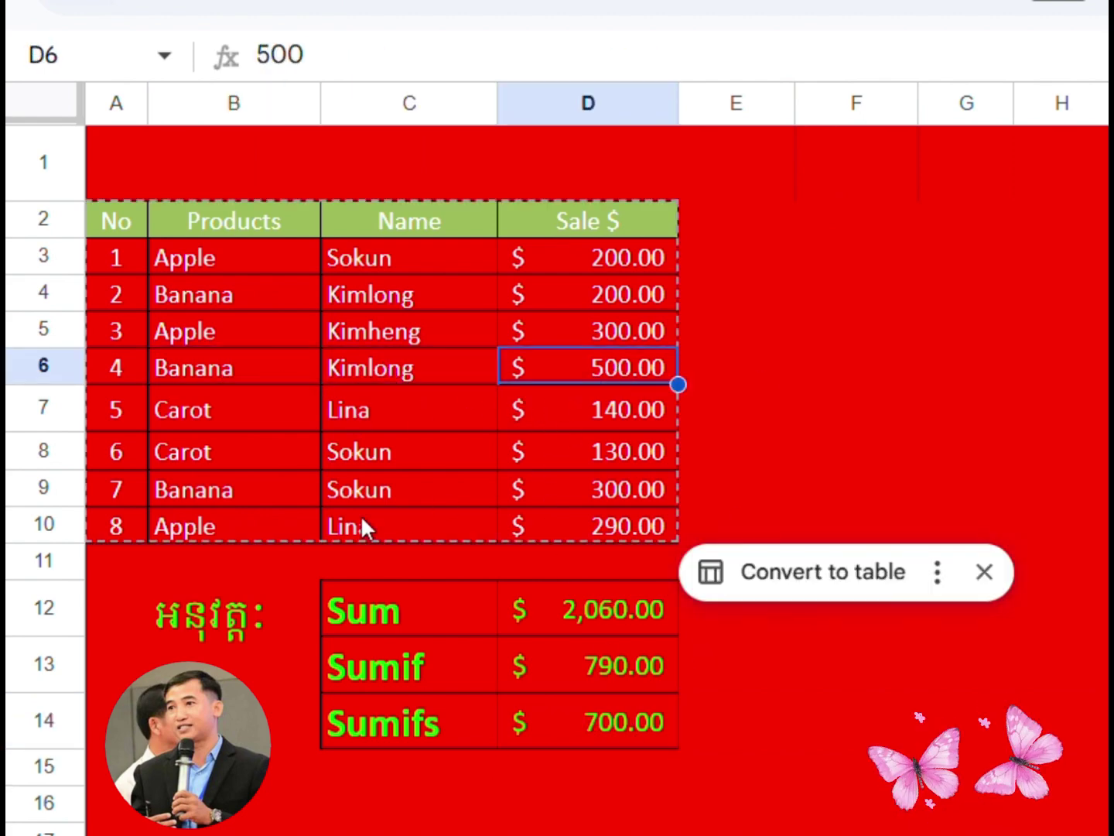
left_click(209, 482)
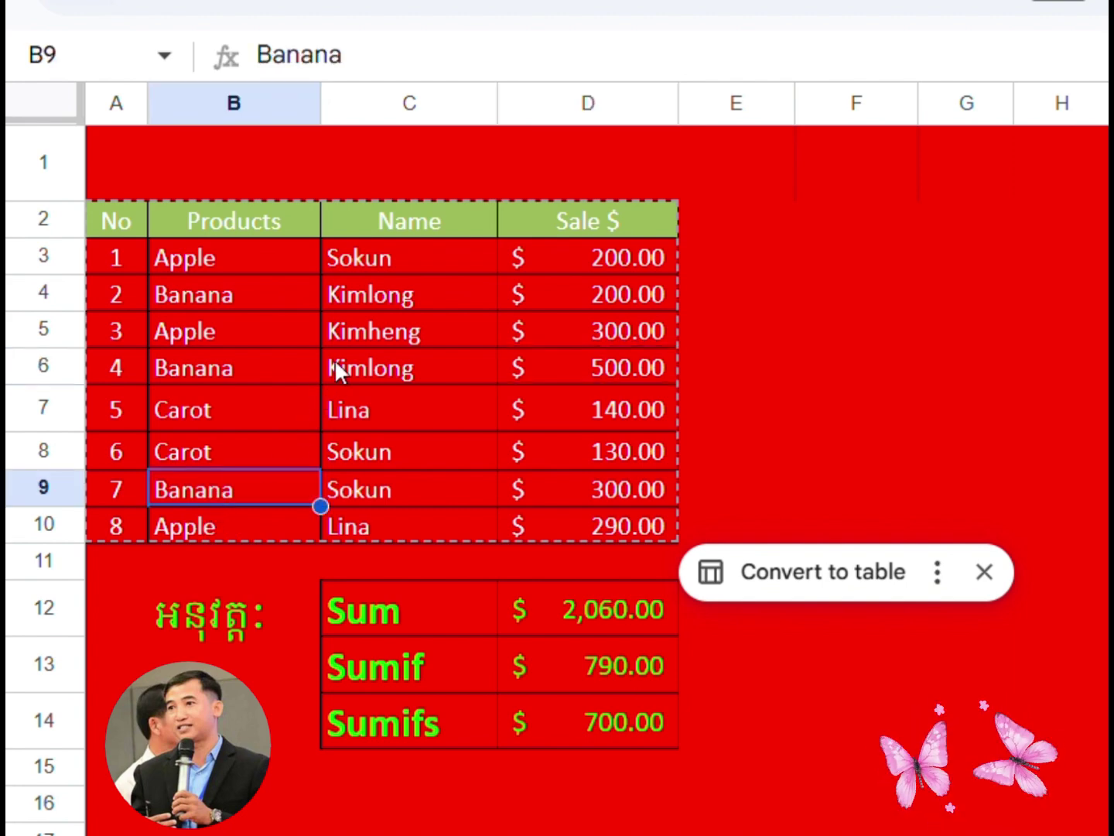
left_click(374, 372)
left_click(378, 300)
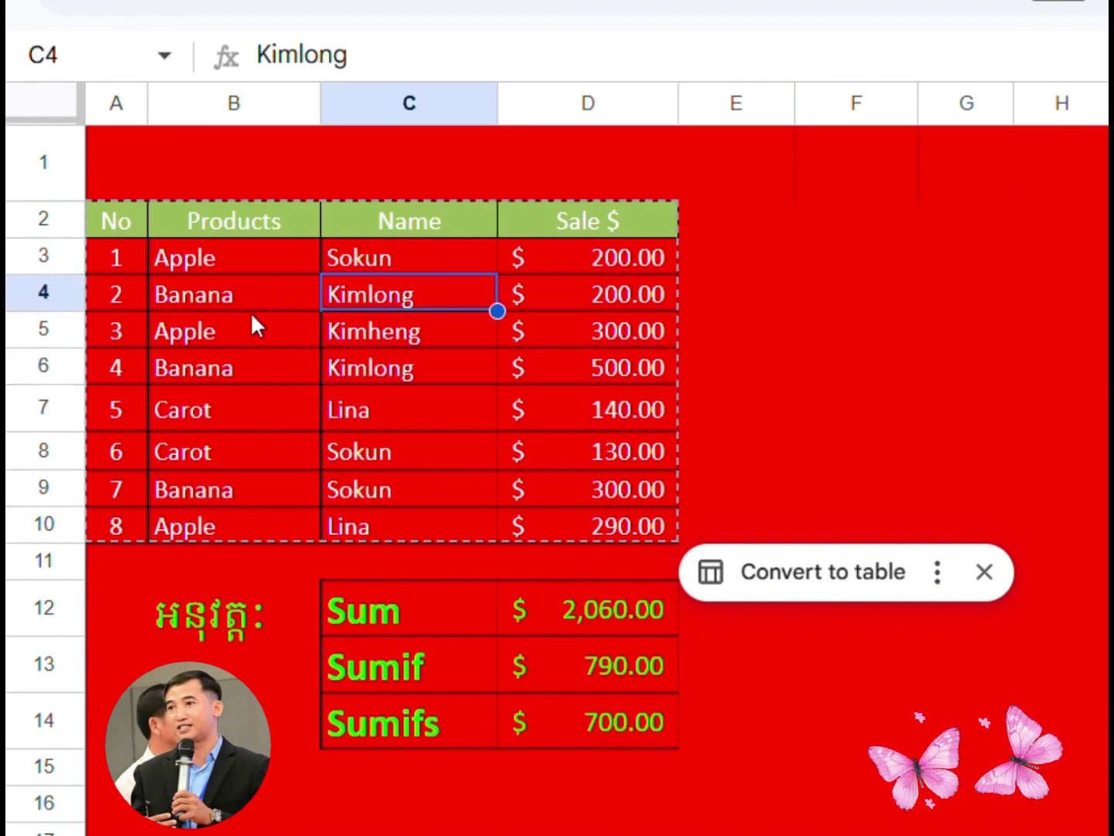
left_click(228, 302)
left_click(580, 295)
Review the SUMIFS, SUMIF and SUM formulas in D14, D13 and D12.
left_click(604, 699)
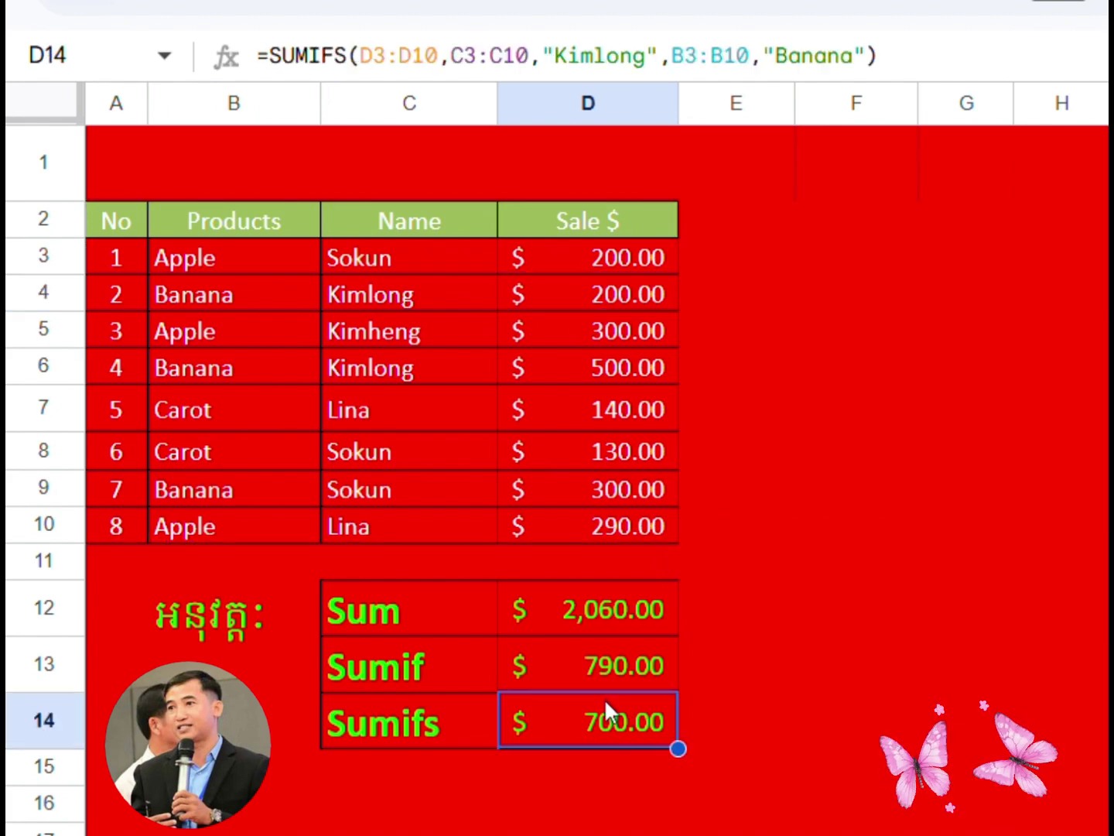
left_click_drag(851, 664, 967, 664)
left_click(596, 700)
left_click(602, 650)
left_click(611, 615)
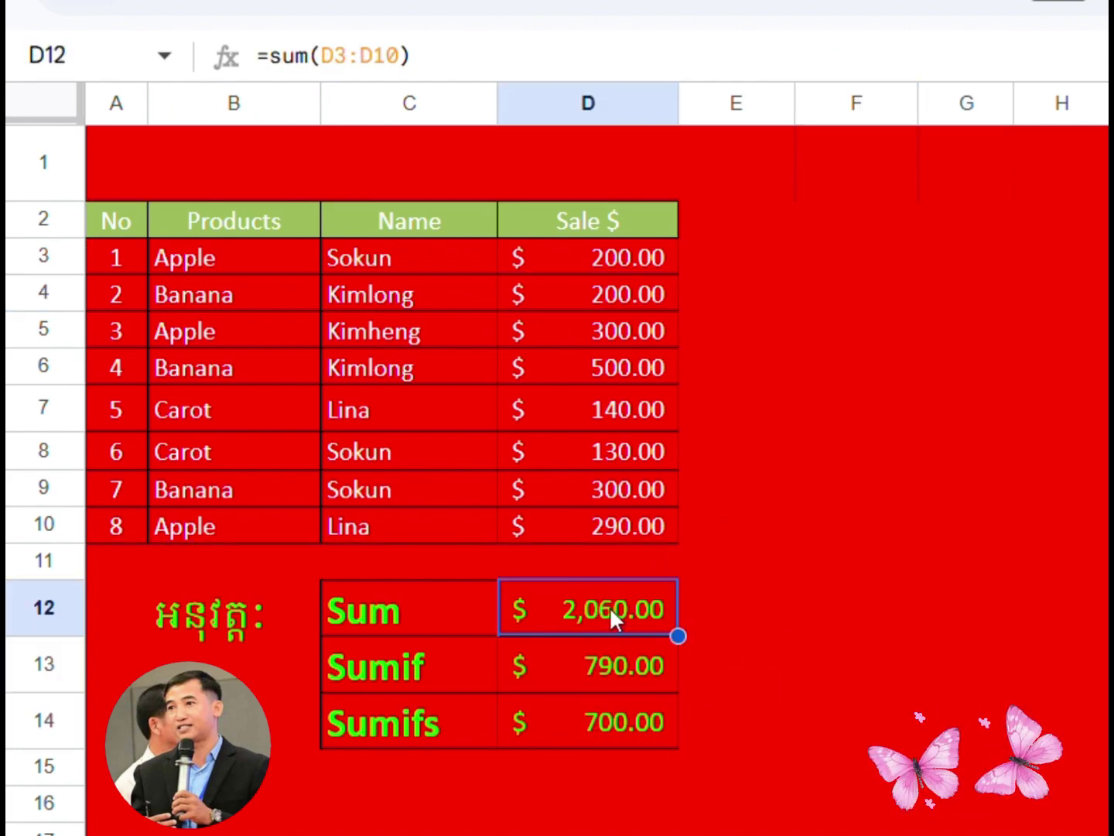